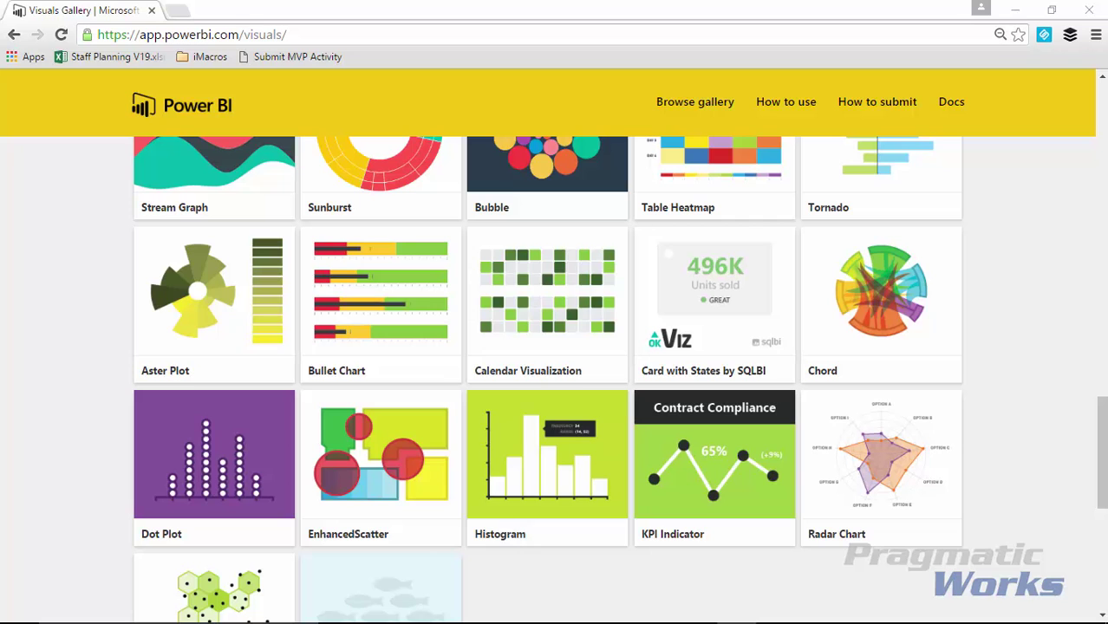
# View the Calendar Visualization details in the gallery, then switch to Power BI Desktop.
pyautogui.scroll(3, 1033, 363)
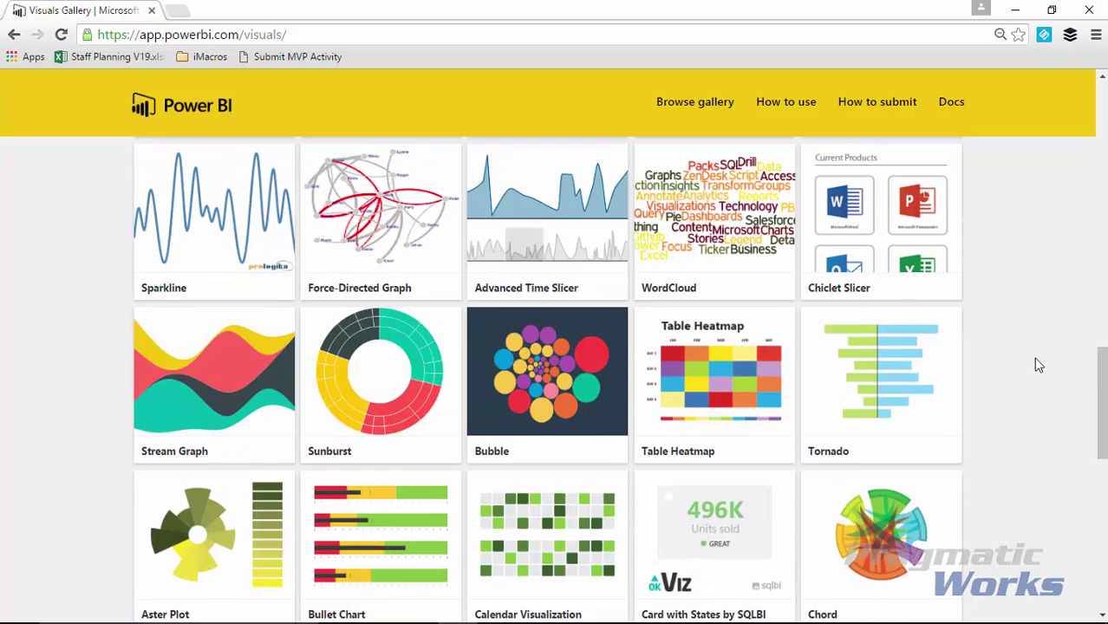
pyautogui.scroll(-3, 1035, 362)
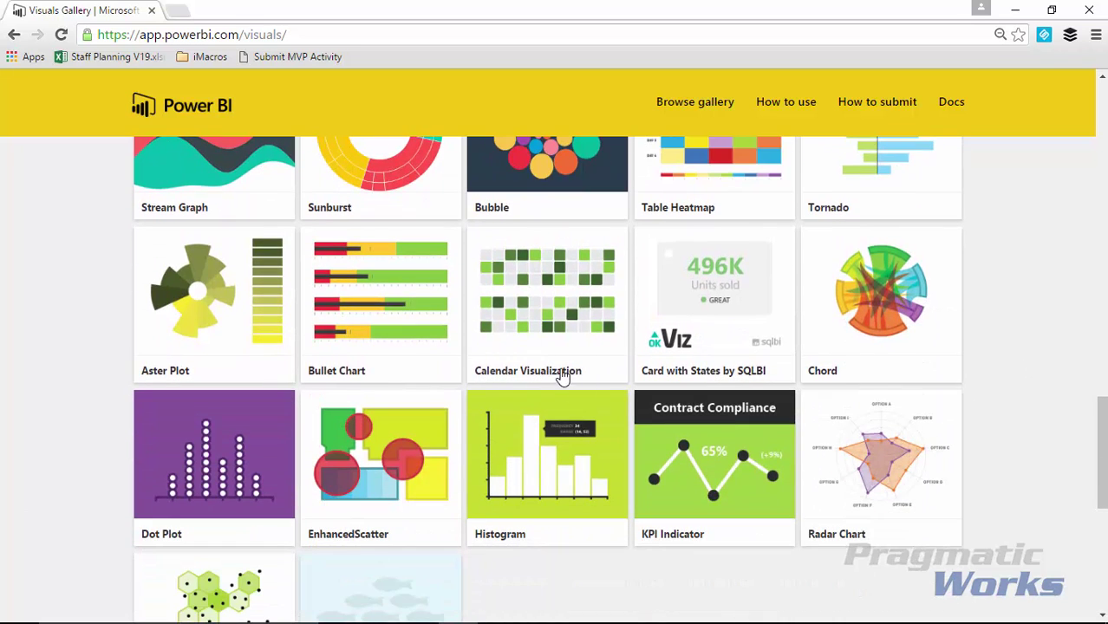
pyautogui.click(563, 376)
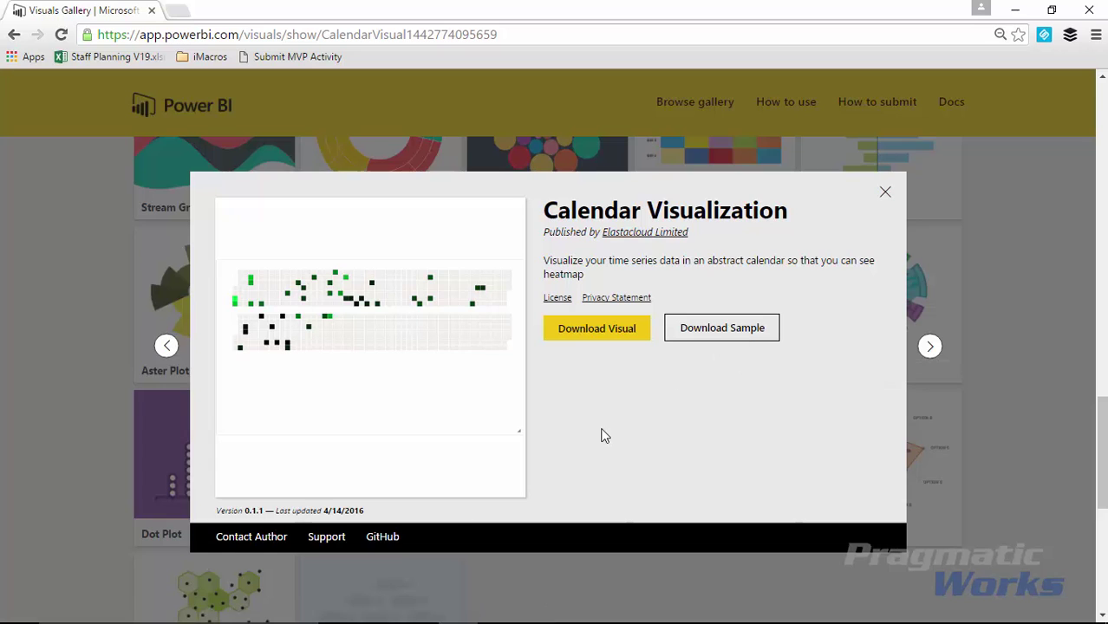
pyautogui.click(885, 192)
pyautogui.hotkey('alt', 'Tab')
pyautogui.hotkey('alt', 'Tab')
pyautogui.hotkey('alt', 'Tab')
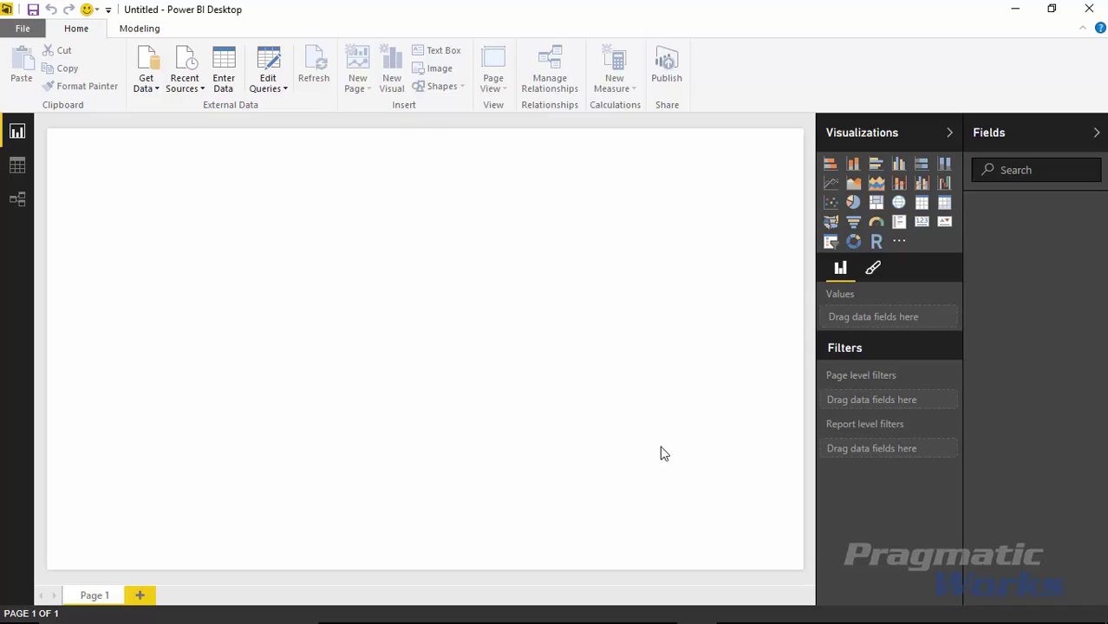
# Import the custom visual CalendarVisual.0.1.1.pbiviz from file, accepting the security warning.
pyautogui.click(902, 249)
pyautogui.click(938, 270)
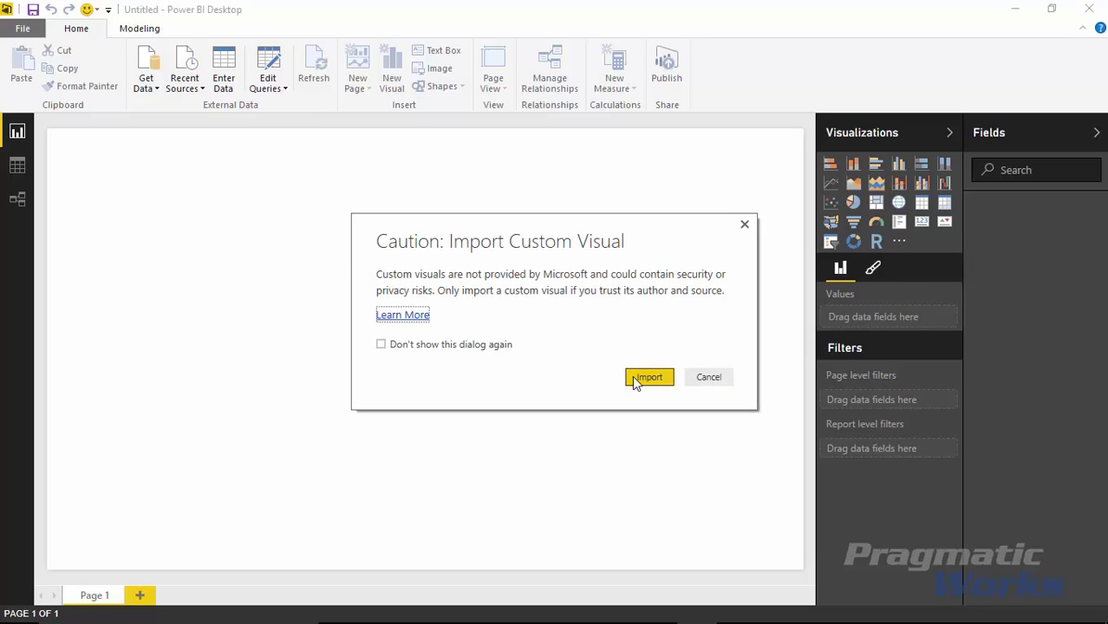
pyautogui.click(646, 377)
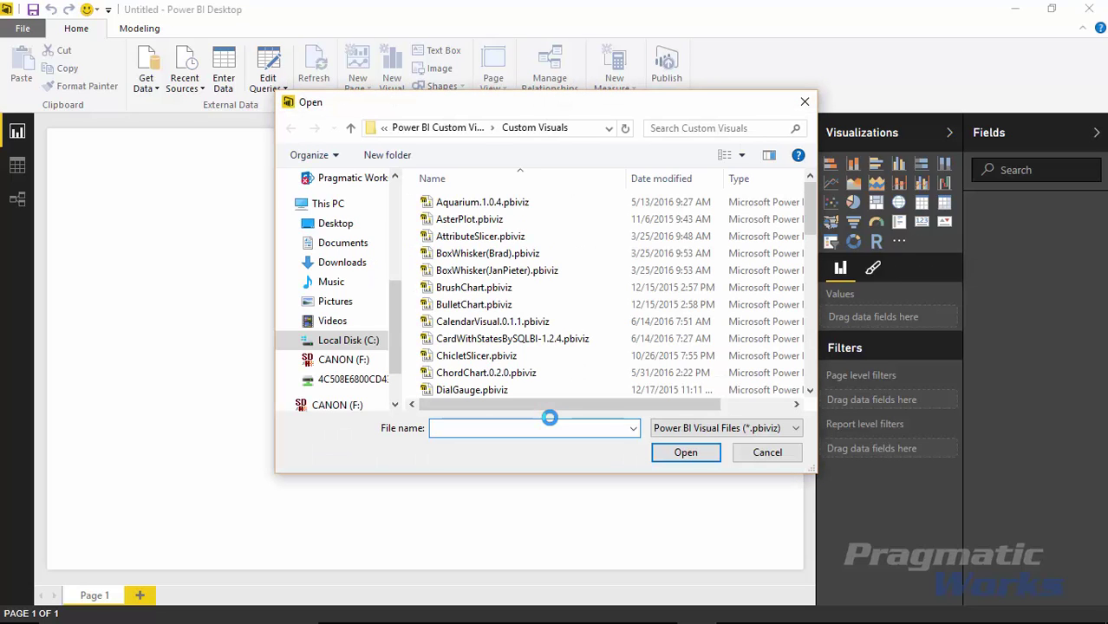
pyautogui.click(520, 321)
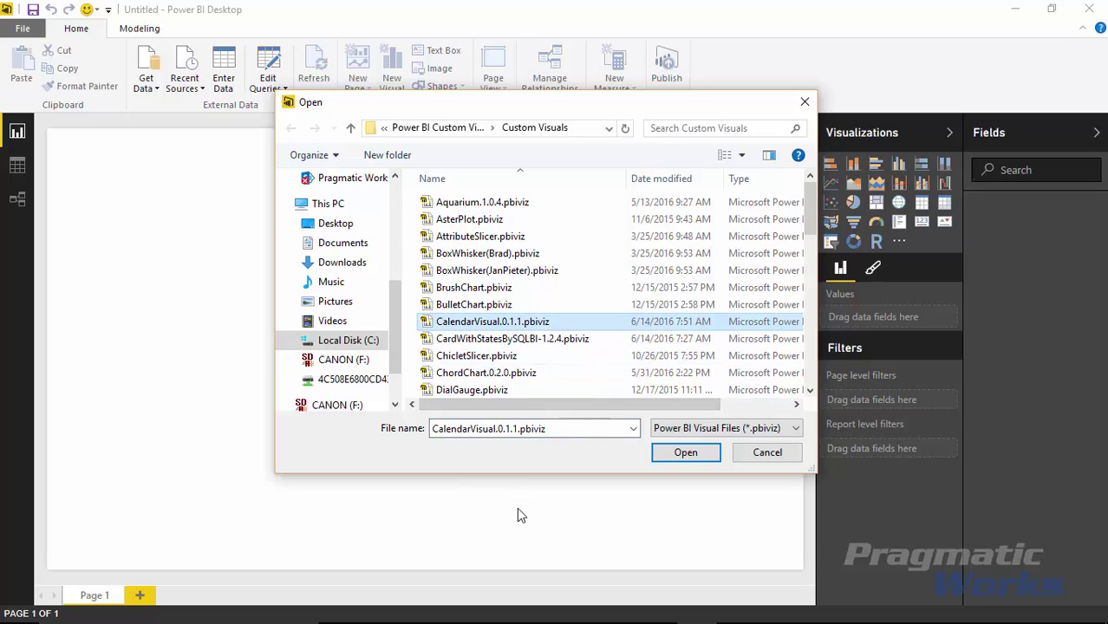
pyautogui.click(685, 452)
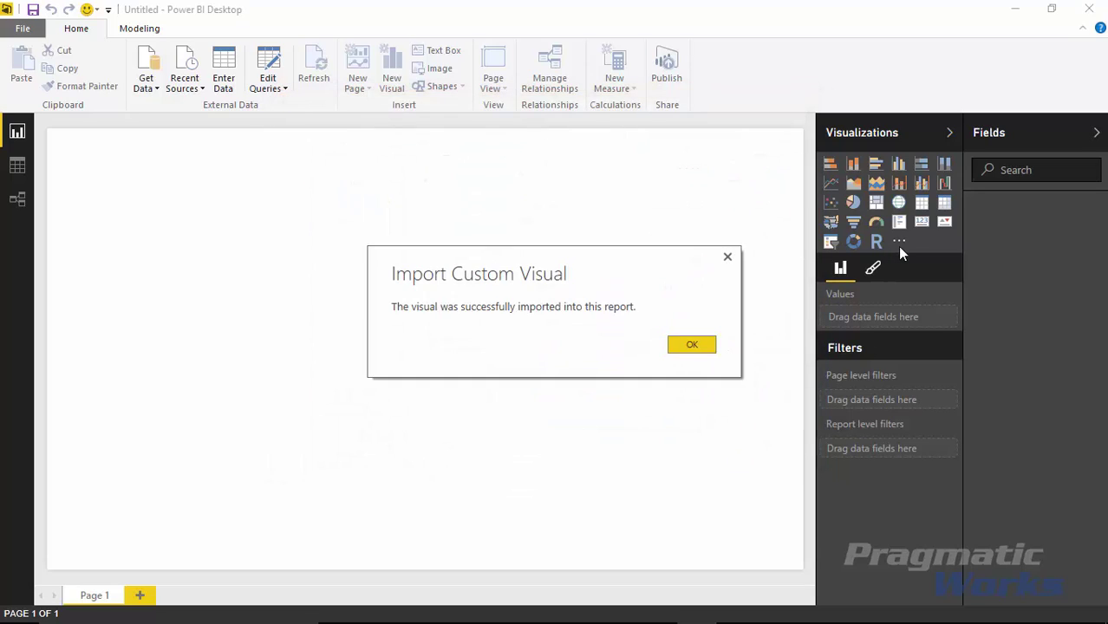
pyautogui.click(691, 345)
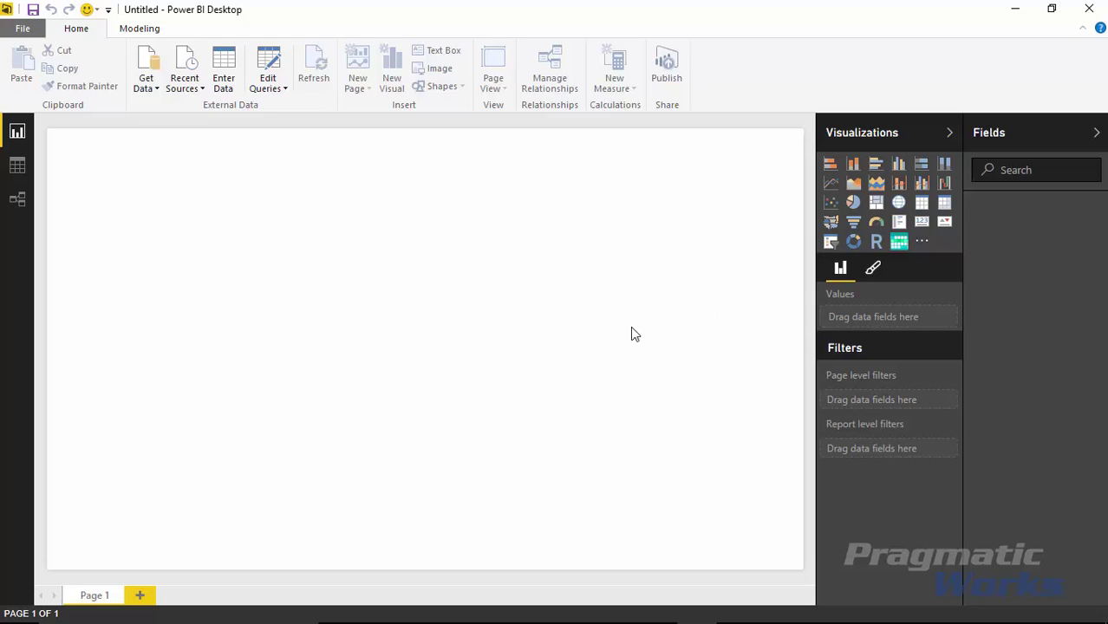
# Open the Excel workbook Sales by Date.xlsx from the Power BI Custom Visuals Data folder.
pyautogui.click(157, 90)
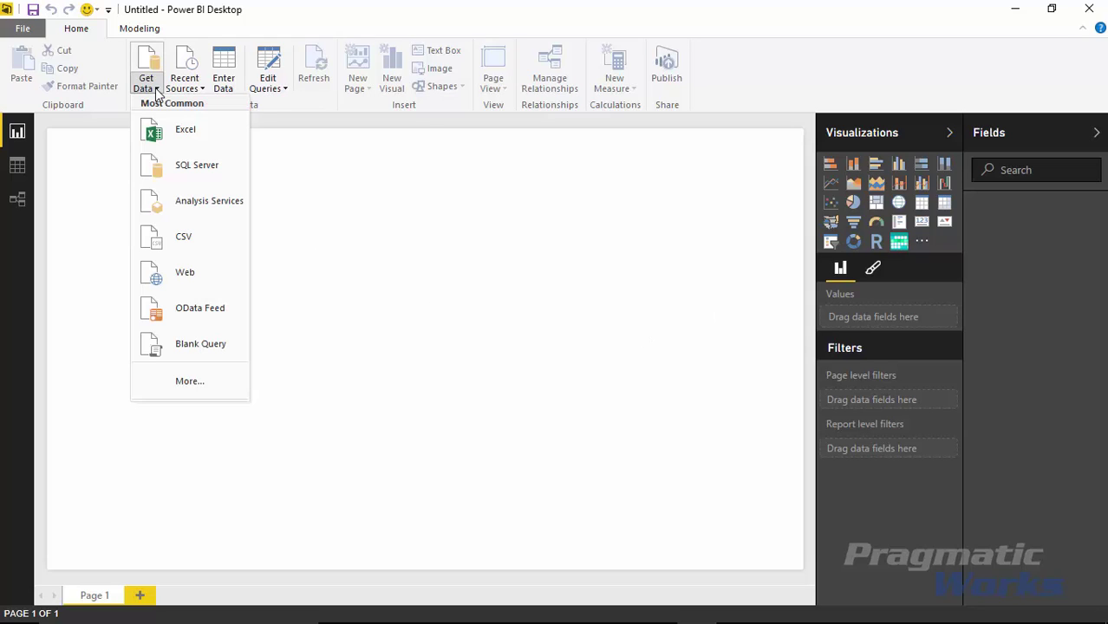
pyautogui.click(214, 138)
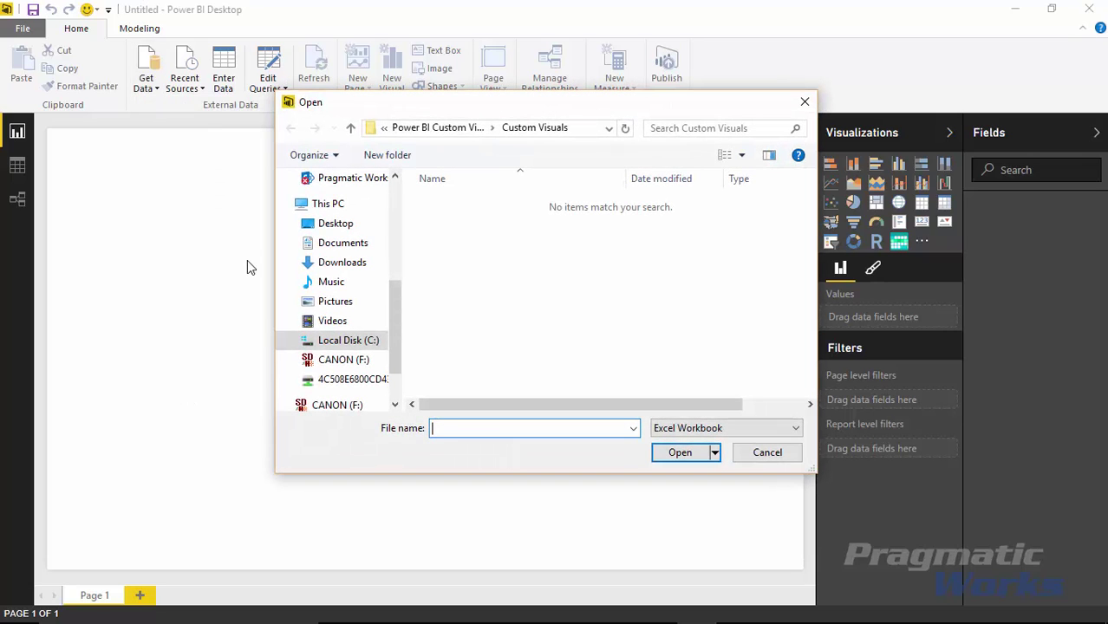
pyautogui.click(434, 128)
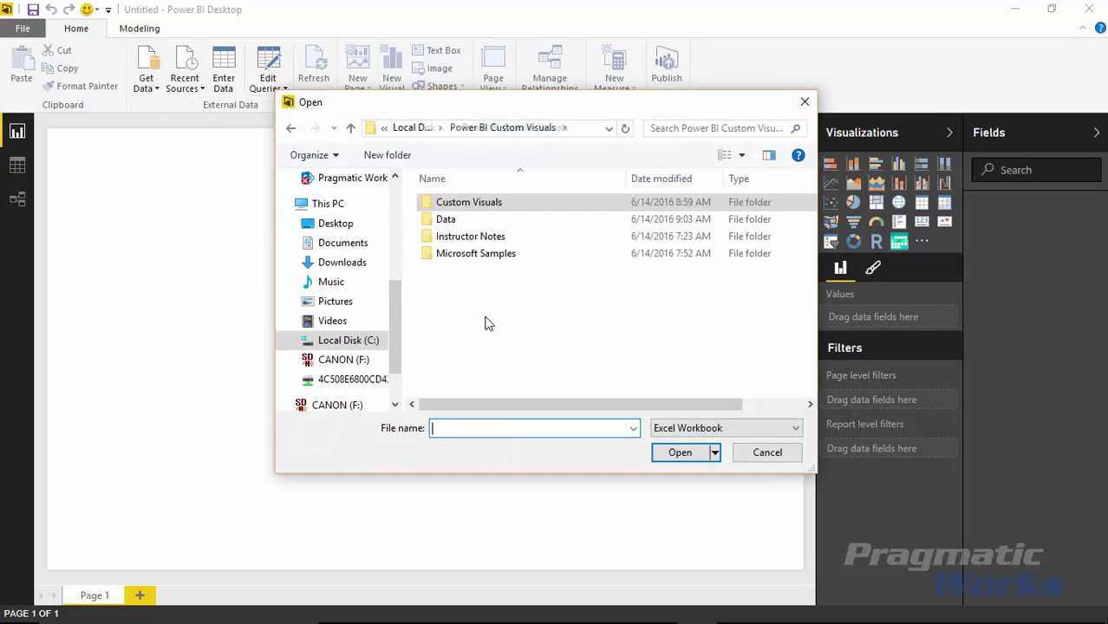
pyautogui.doubleClick(447, 222)
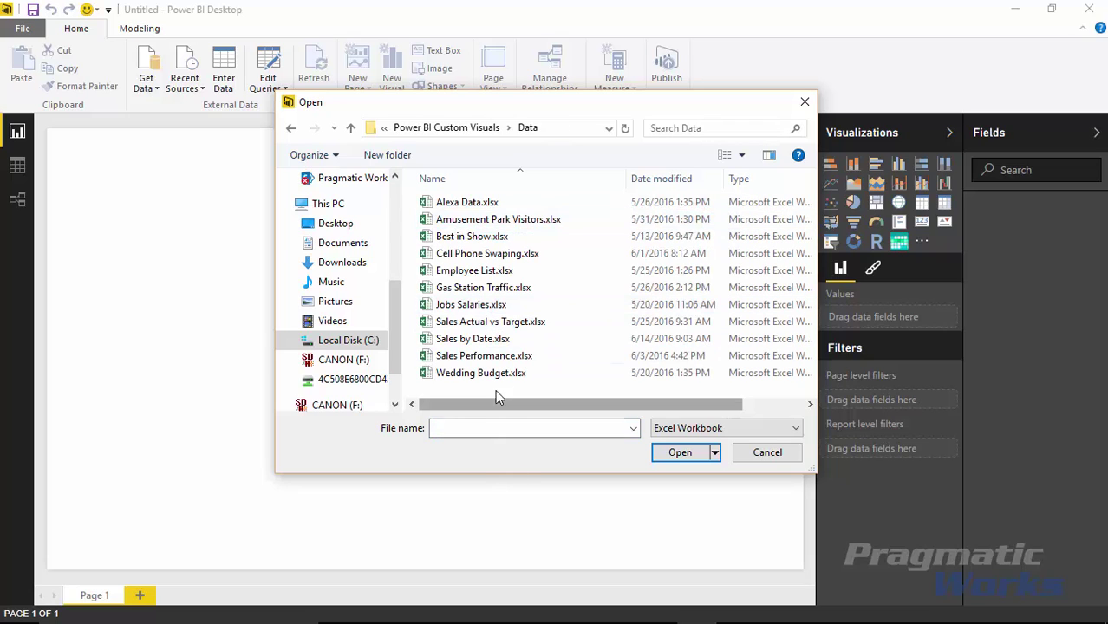
pyautogui.click(491, 343)
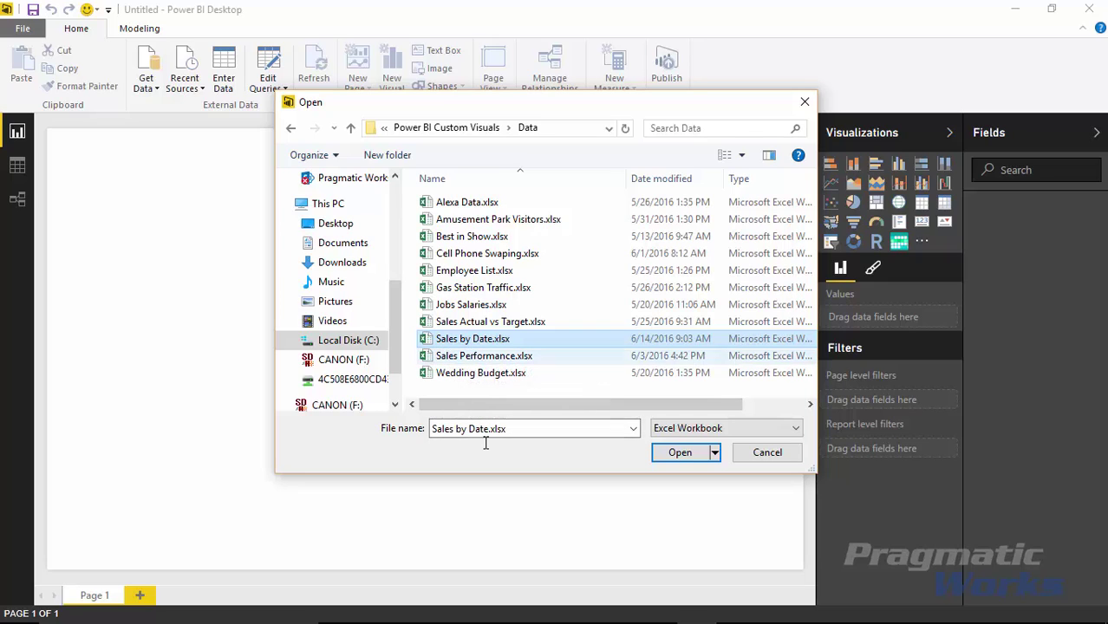
pyautogui.click(681, 454)
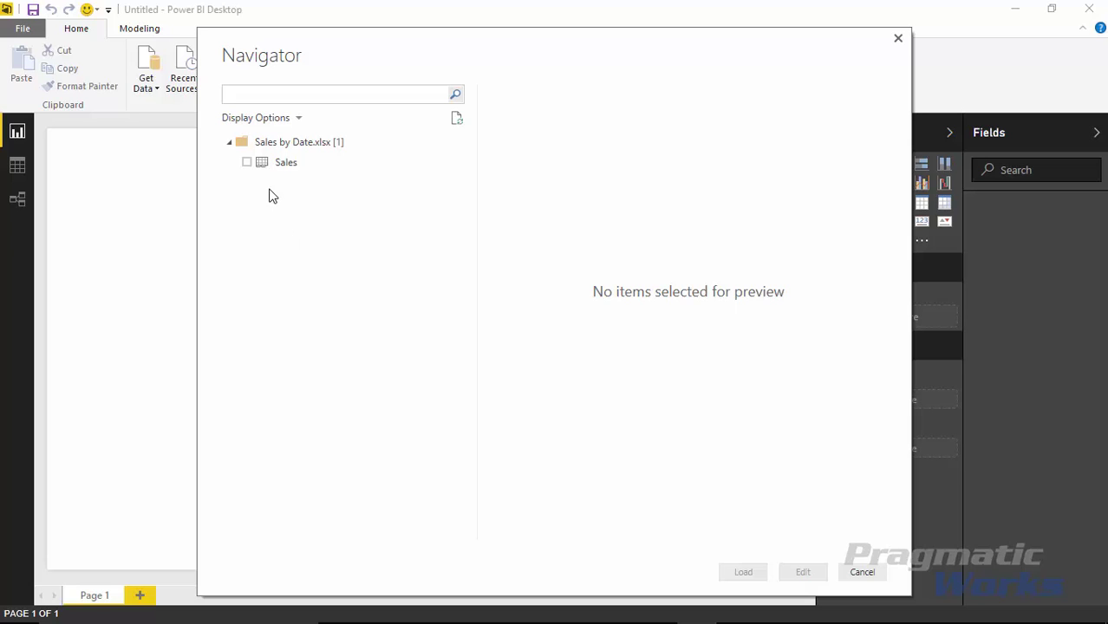
# Select the Sales table in the Navigator and load it.
pyautogui.click(249, 164)
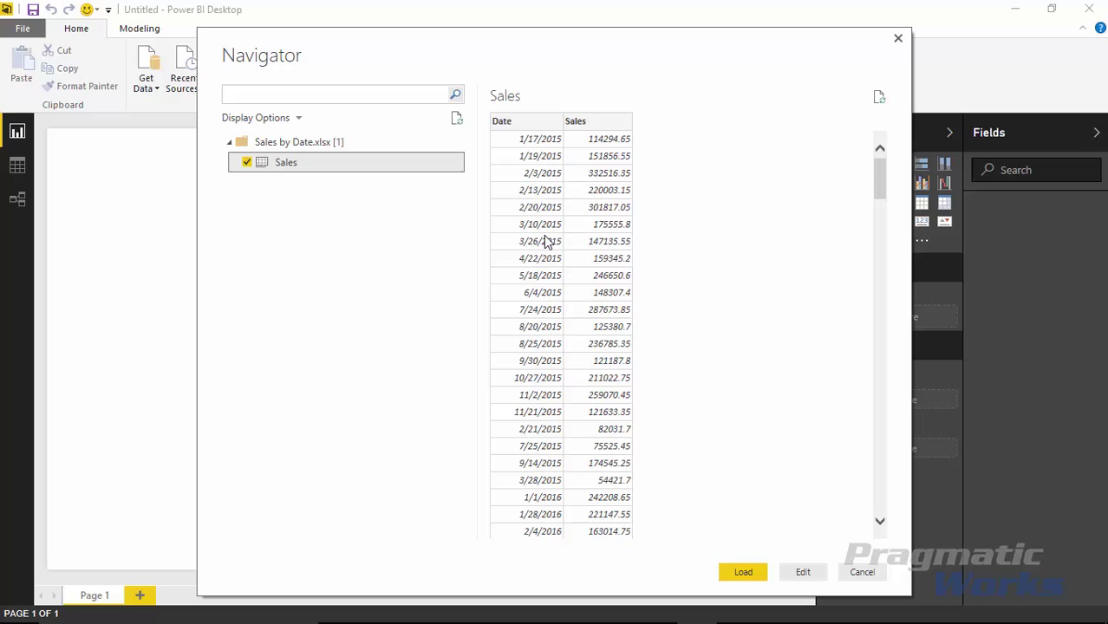
pyautogui.click(739, 570)
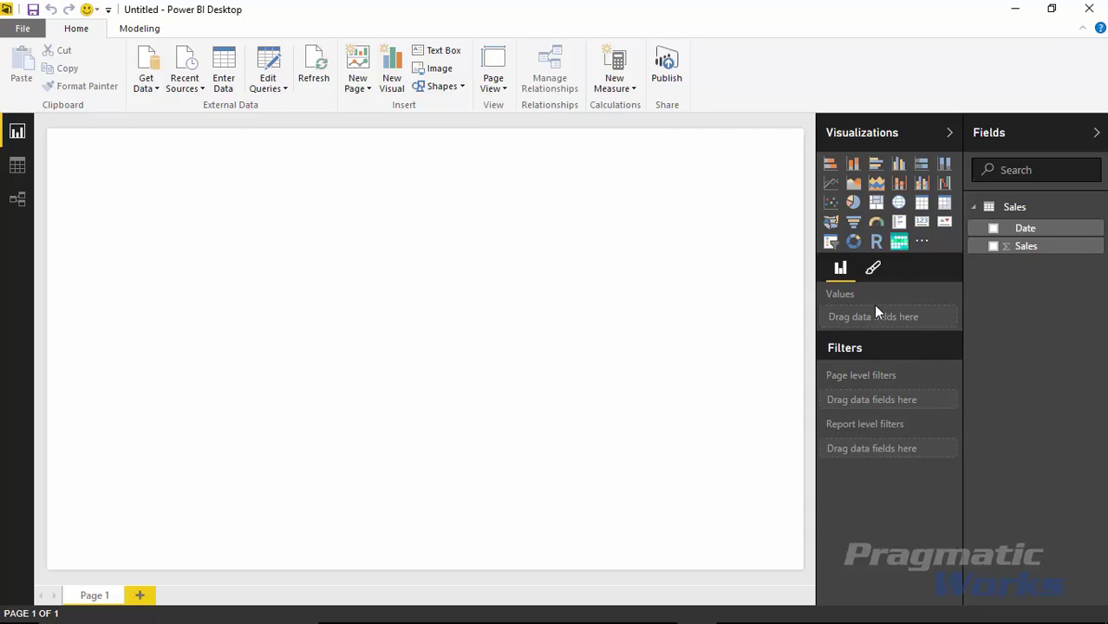
# Add a card totalling Sales (73.68M), widen it, and place it bottom-right.
pyautogui.click(919, 224)
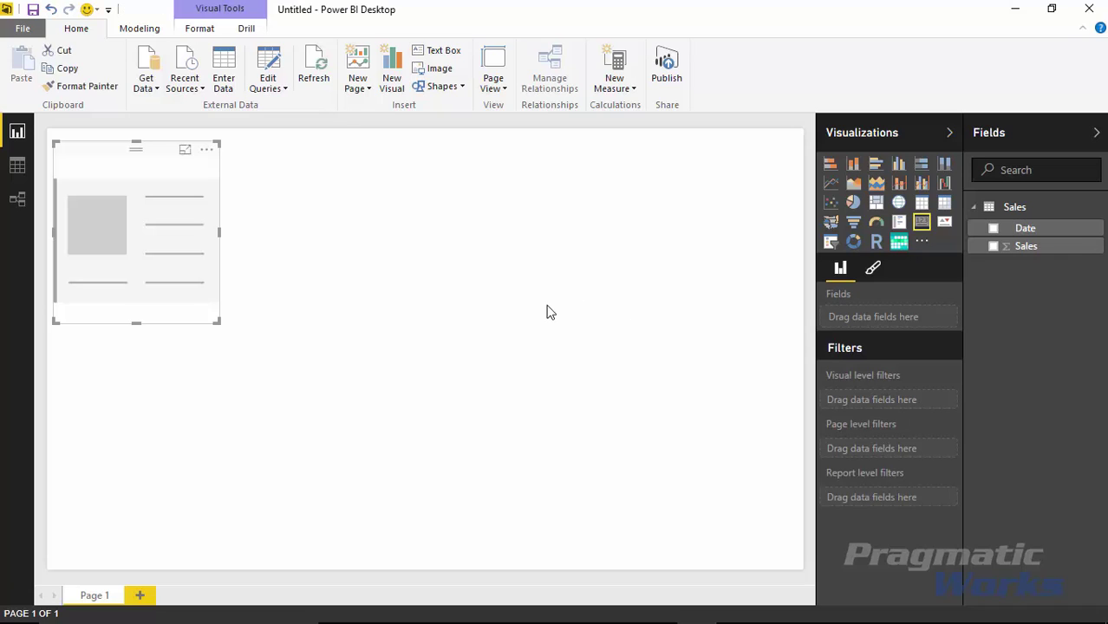
pyautogui.click(993, 248)
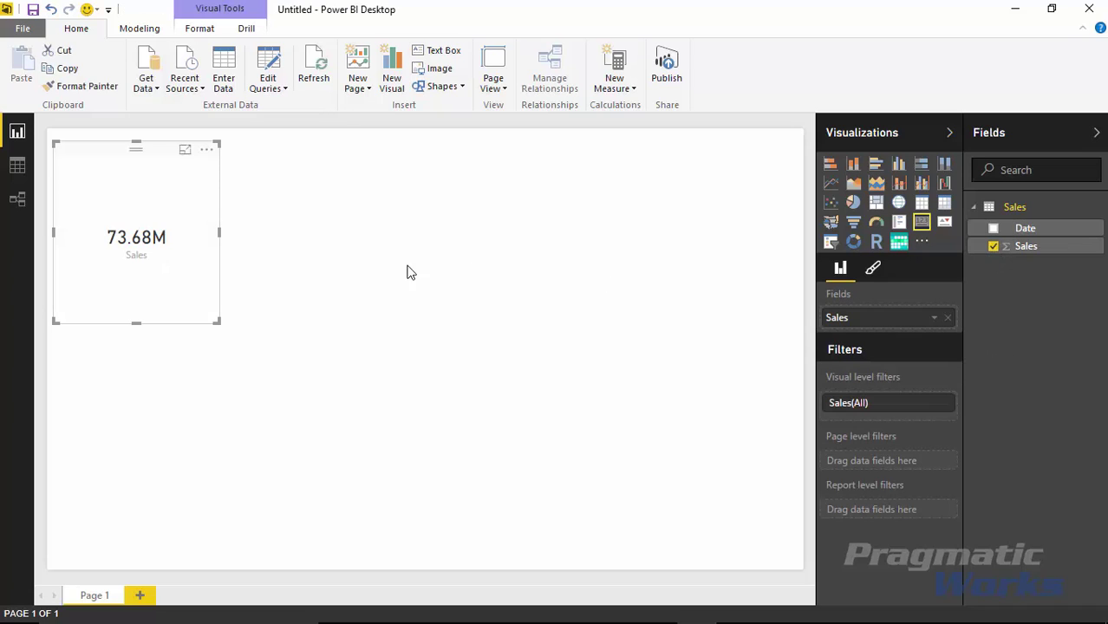
pyautogui.moveTo(223, 325); pyautogui.dragTo(365, 289)
pyautogui.moveTo(269, 151); pyautogui.dragTo(729, 431)
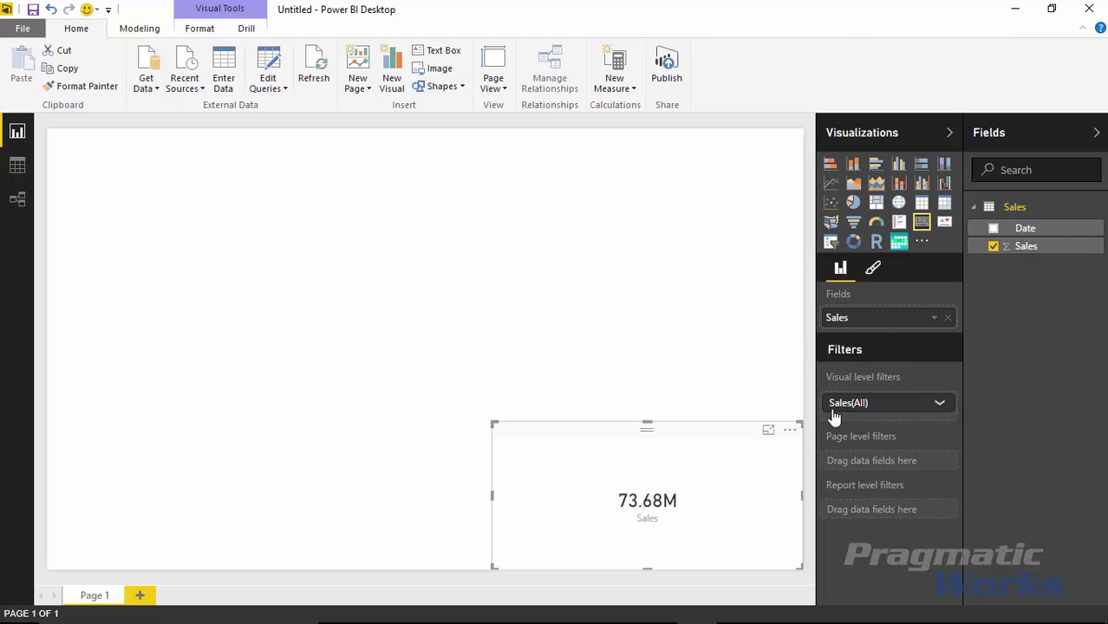
# Set the card's data label display units to None, showing 73,677,373.20.
pyautogui.click(871, 268)
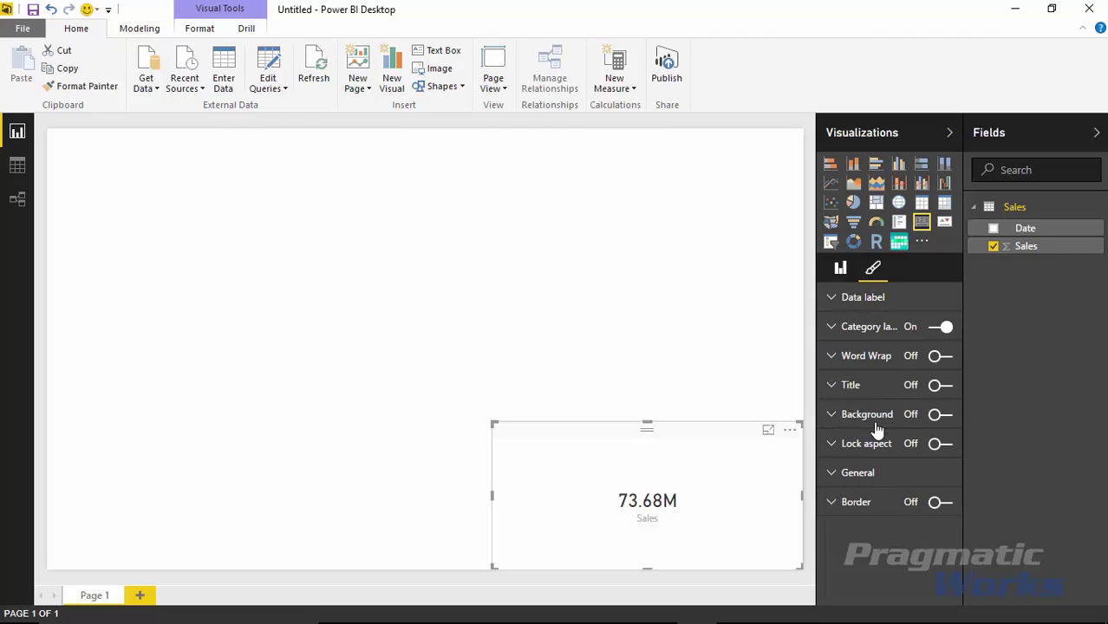
pyautogui.click(833, 304)
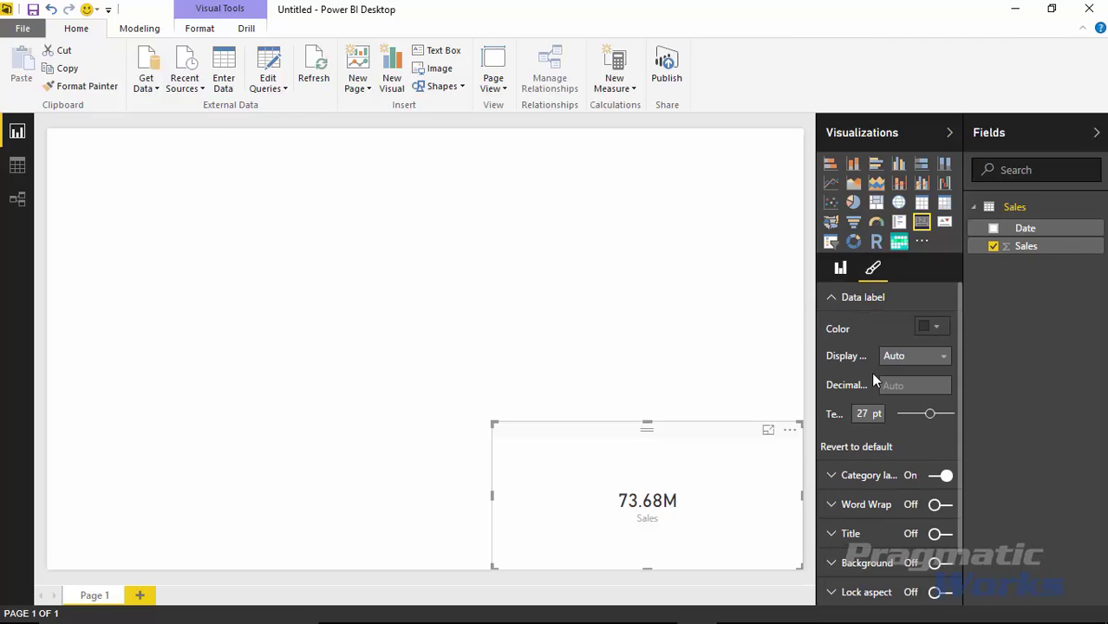
pyautogui.click(947, 360)
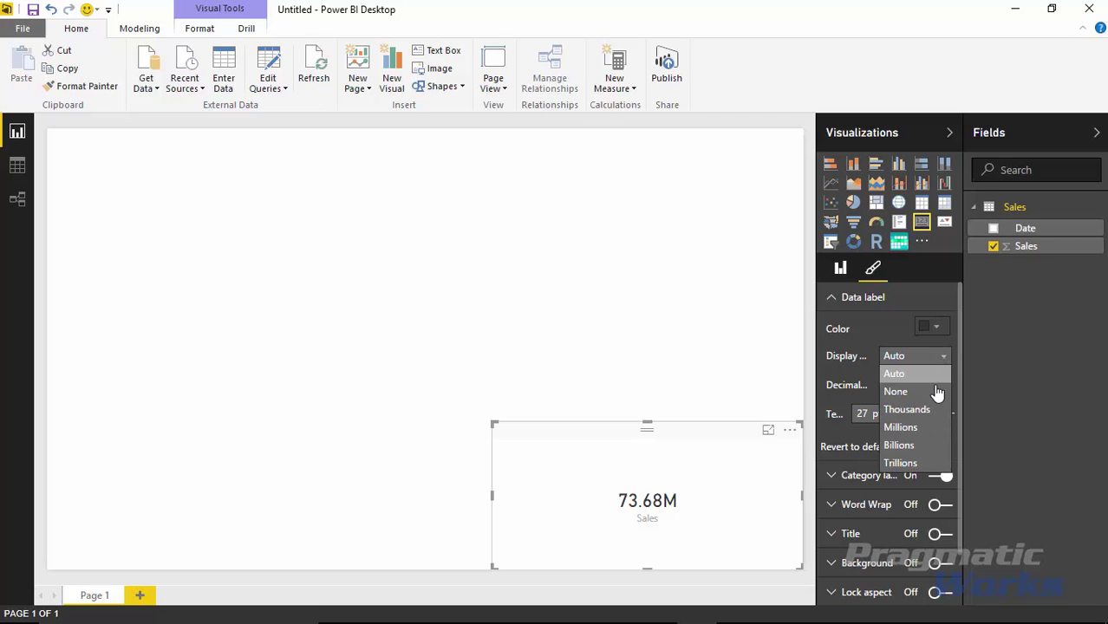
pyautogui.click(900, 390)
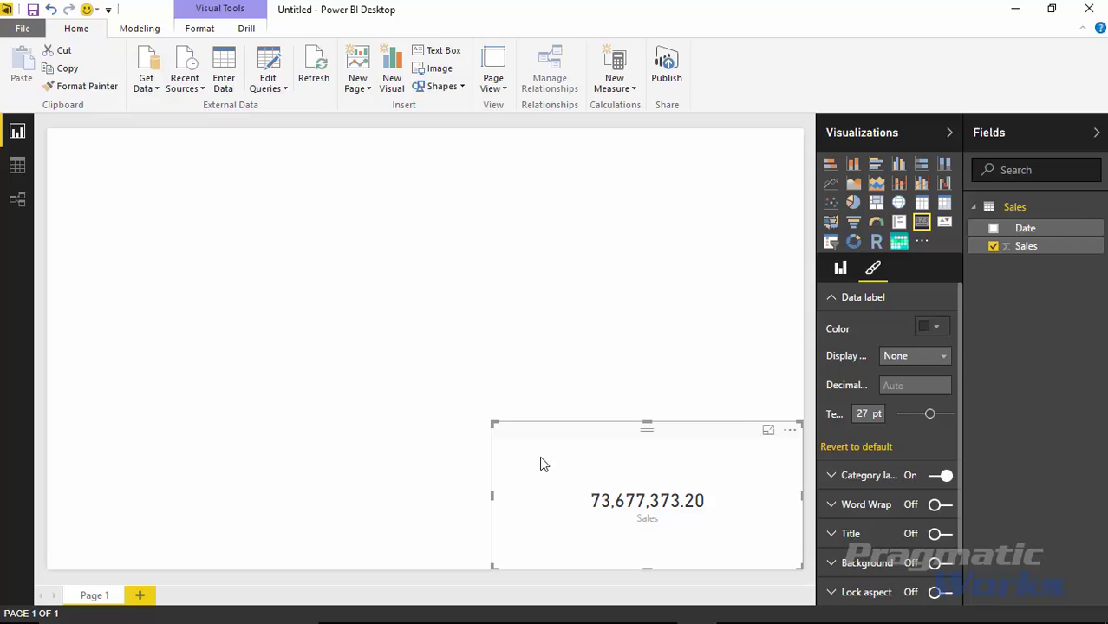
pyautogui.click(349, 365)
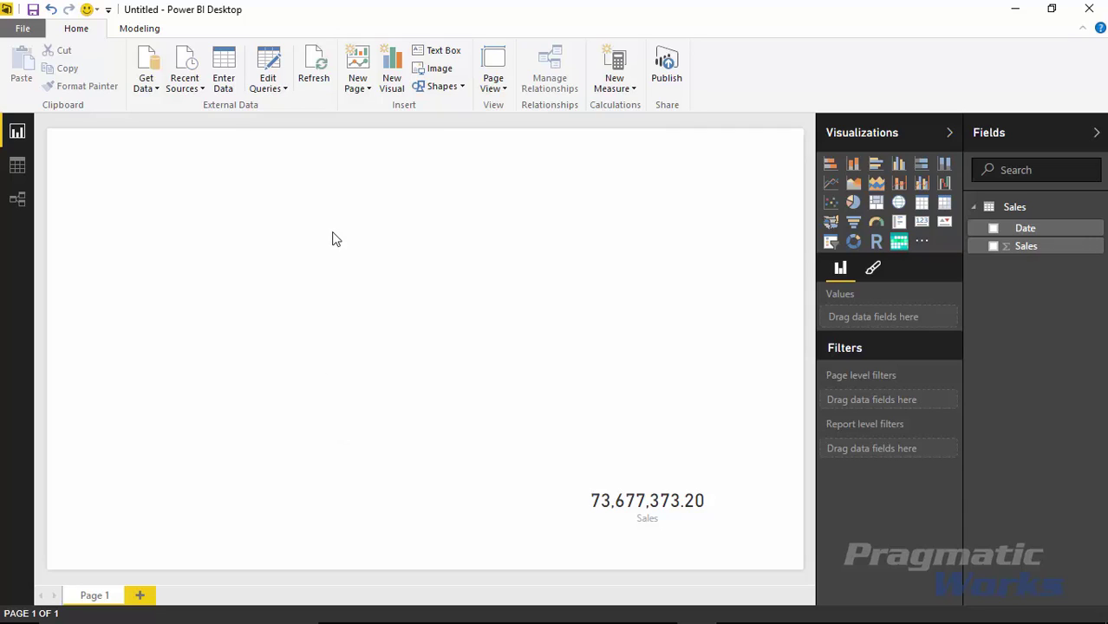
# Add a Calendar visual enlarged across the upper page, fed the Sales and Date fields.
pyautogui.click(899, 245)
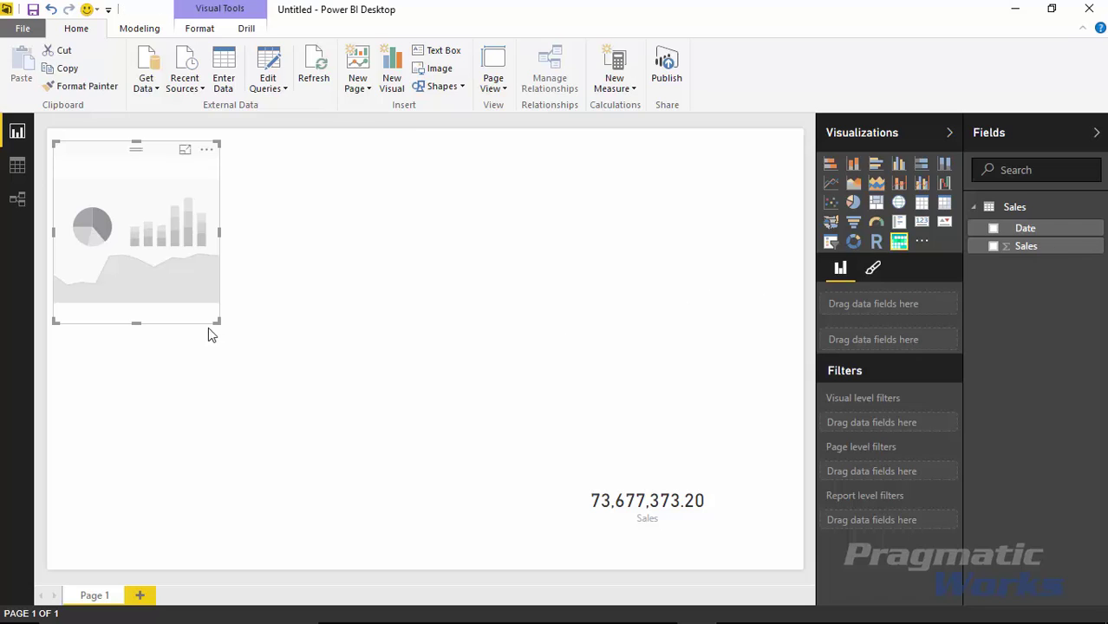
pyautogui.moveTo(222, 323); pyautogui.dragTo(800, 444)
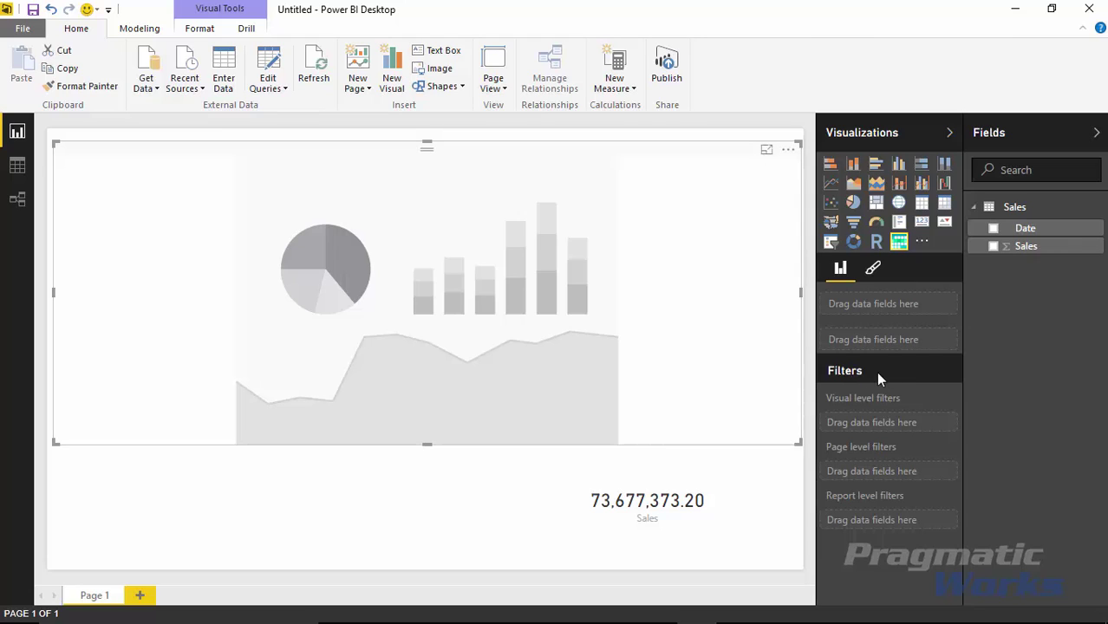
pyautogui.click(994, 246)
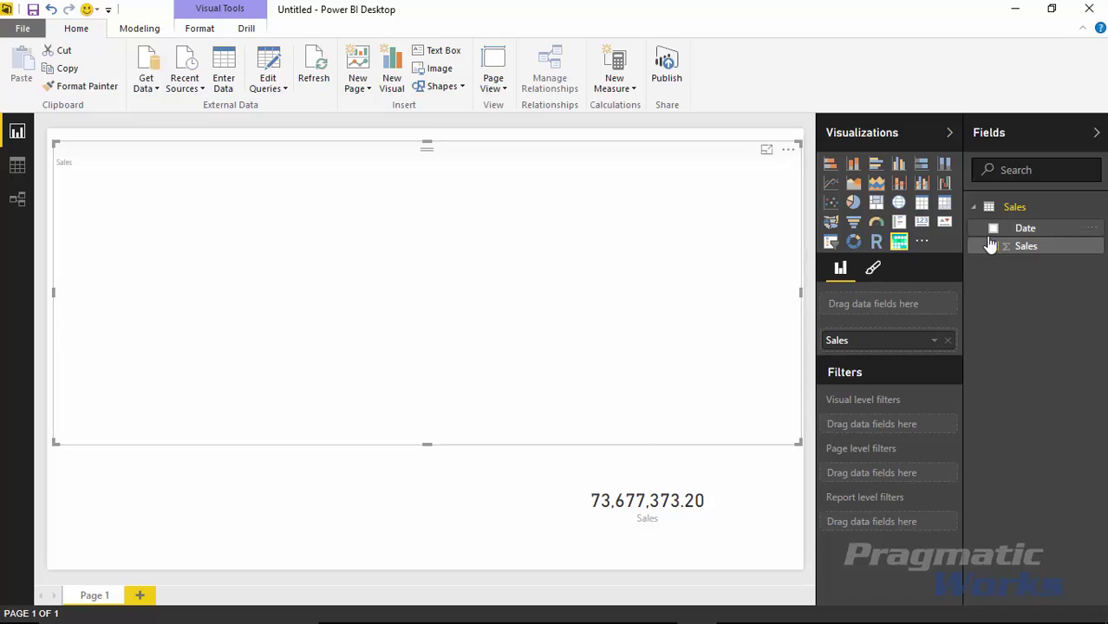
pyautogui.click(993, 229)
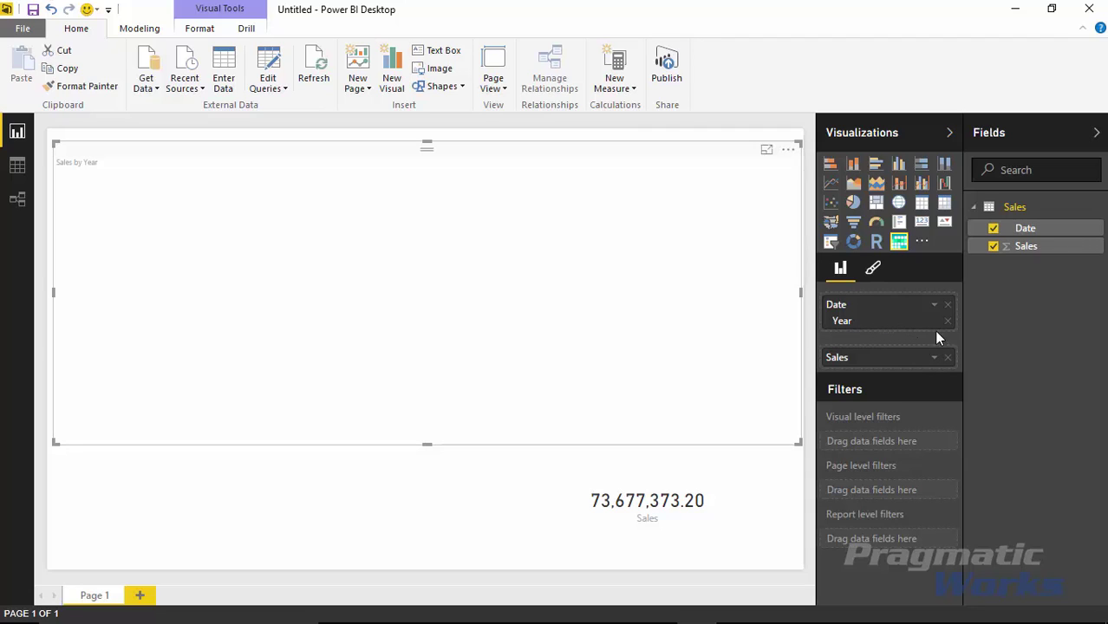
# Switch the calendar's Date field from Date Hierarchy to plain Date.
pyautogui.click(934, 306)
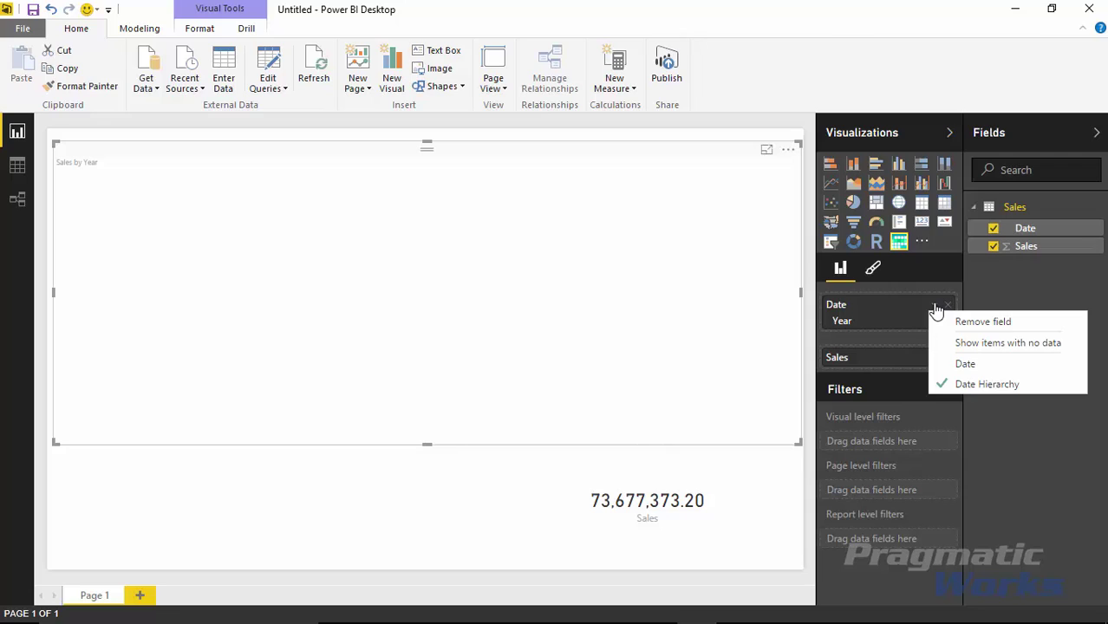
pyautogui.click(987, 367)
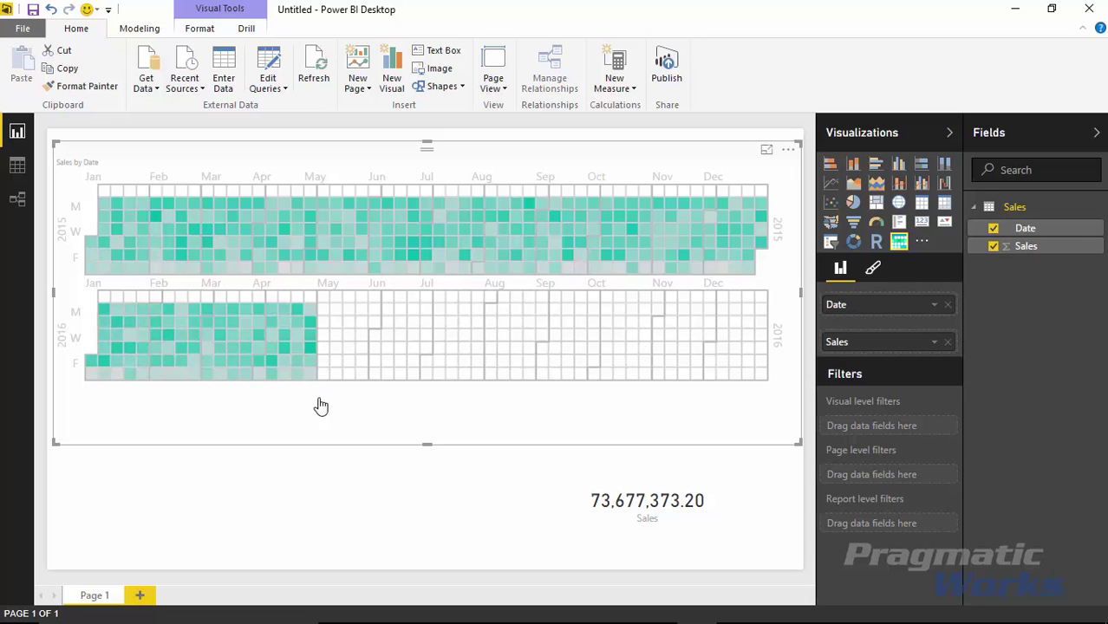
# Select the 28 April, then the 30 April 2016 calendar cells, so the card shows 59,566.50.
pyautogui.moveTo(307, 361)
pyautogui.click(311, 349)
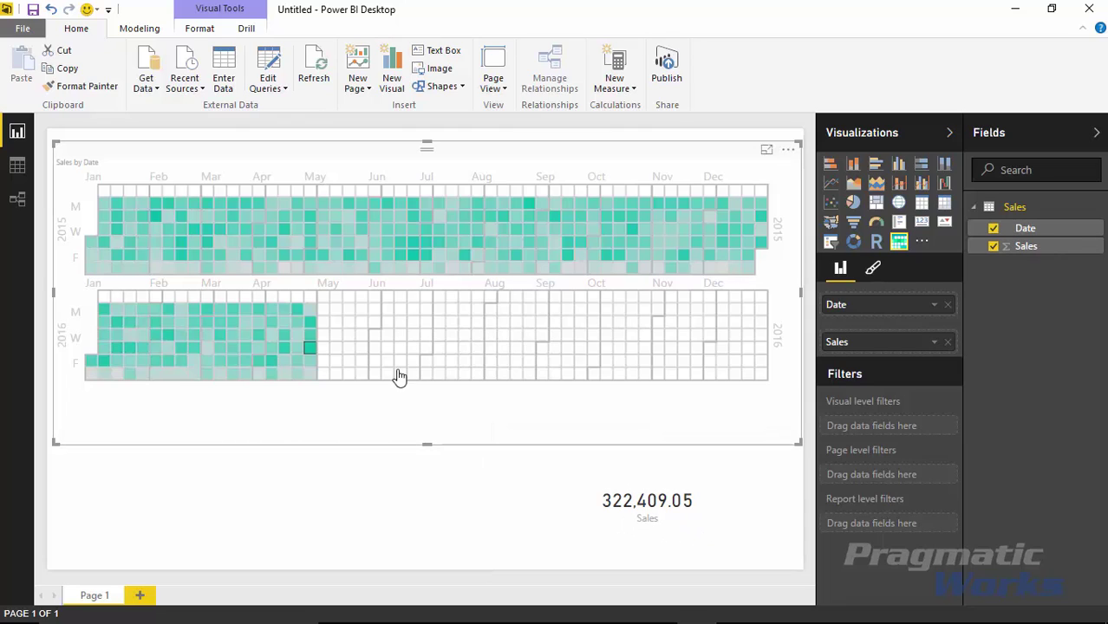
pyautogui.moveTo(314, 357)
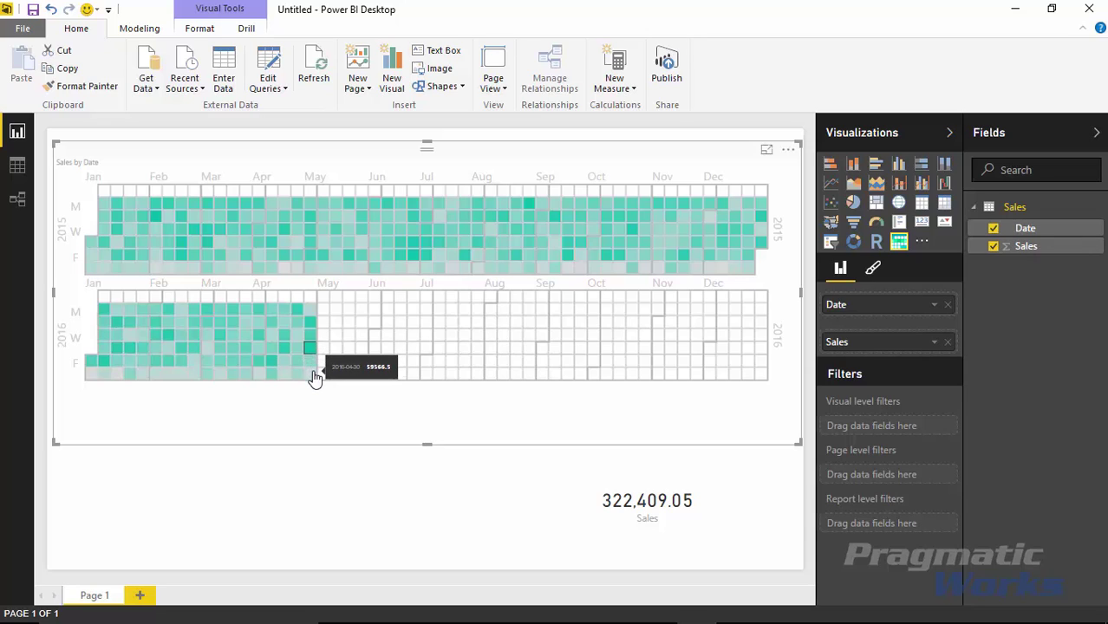
pyautogui.click(314, 374)
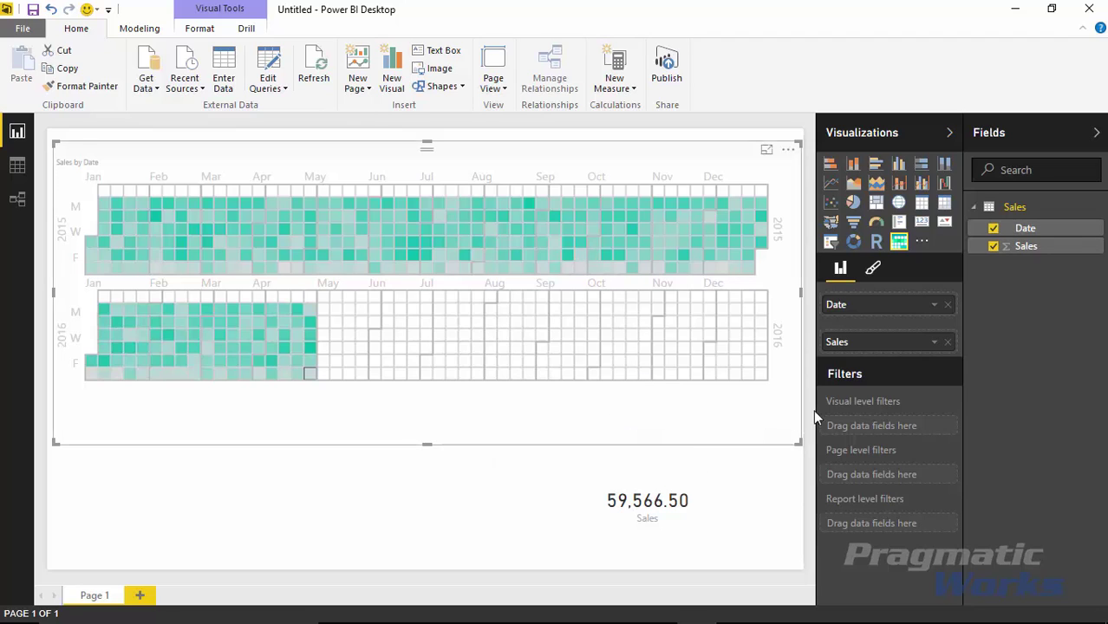
# Change the calendar's cell fill colour to a dark red swatch.
pyautogui.click(873, 270)
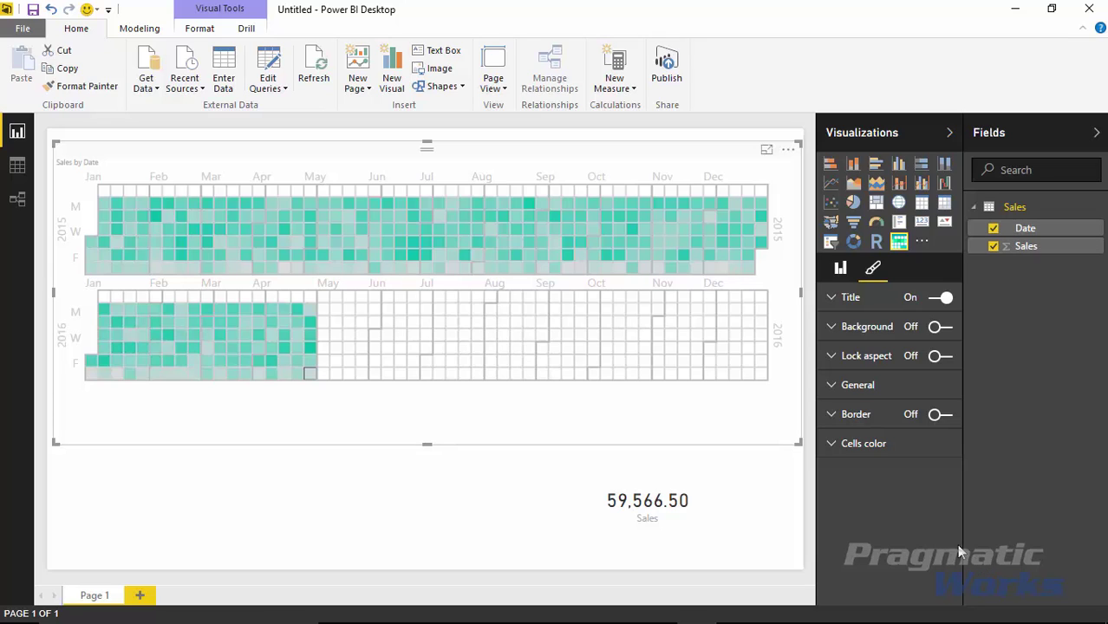
pyautogui.click(832, 443)
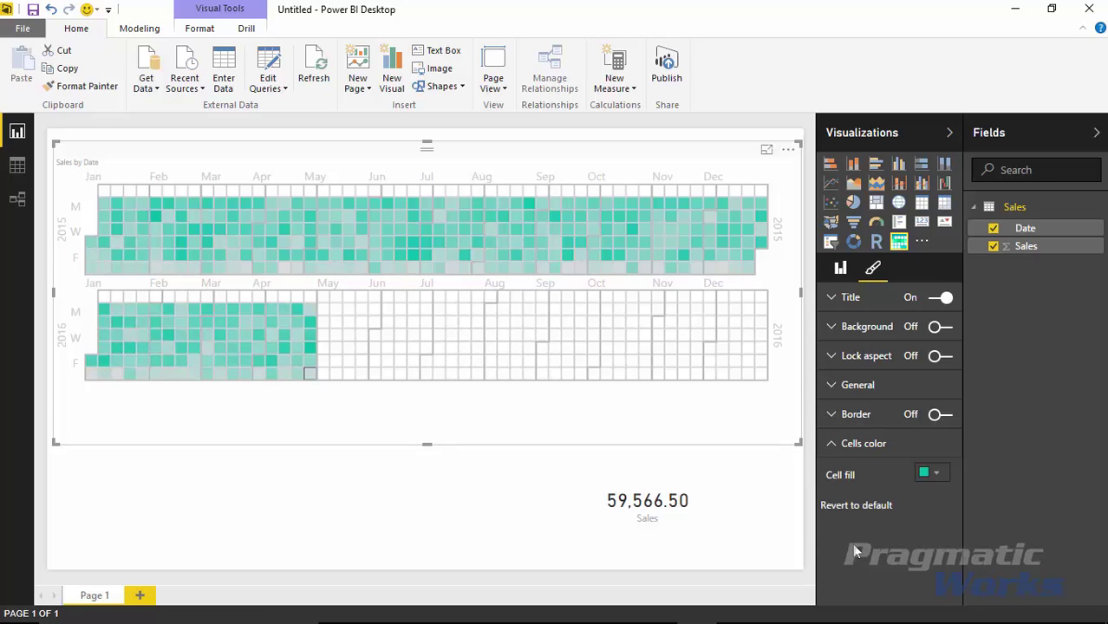
pyautogui.click(935, 477)
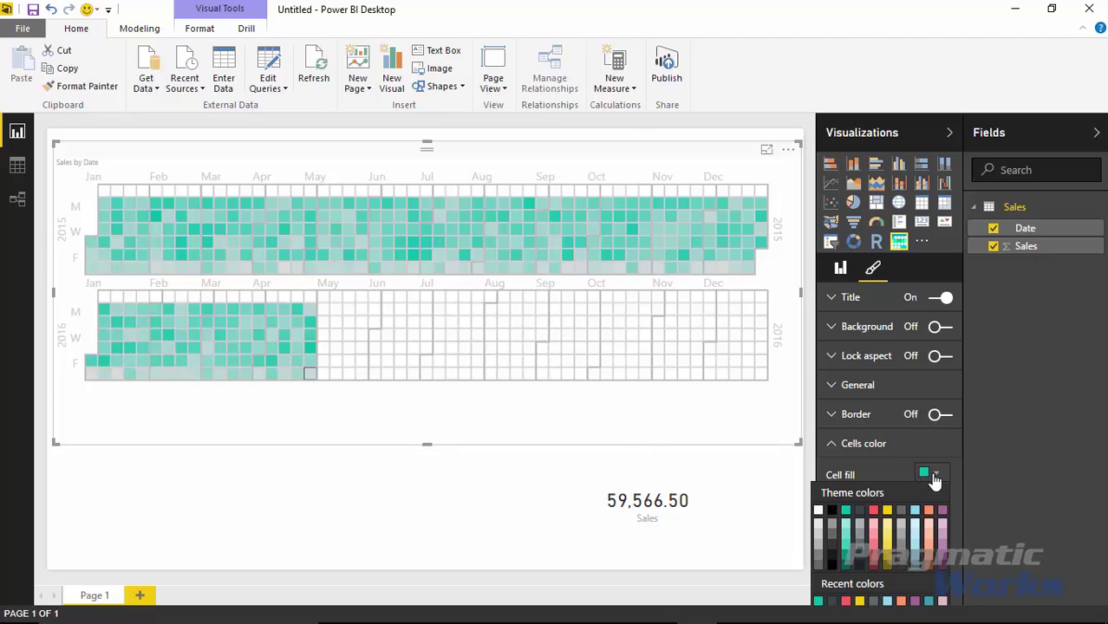
pyautogui.click(874, 563)
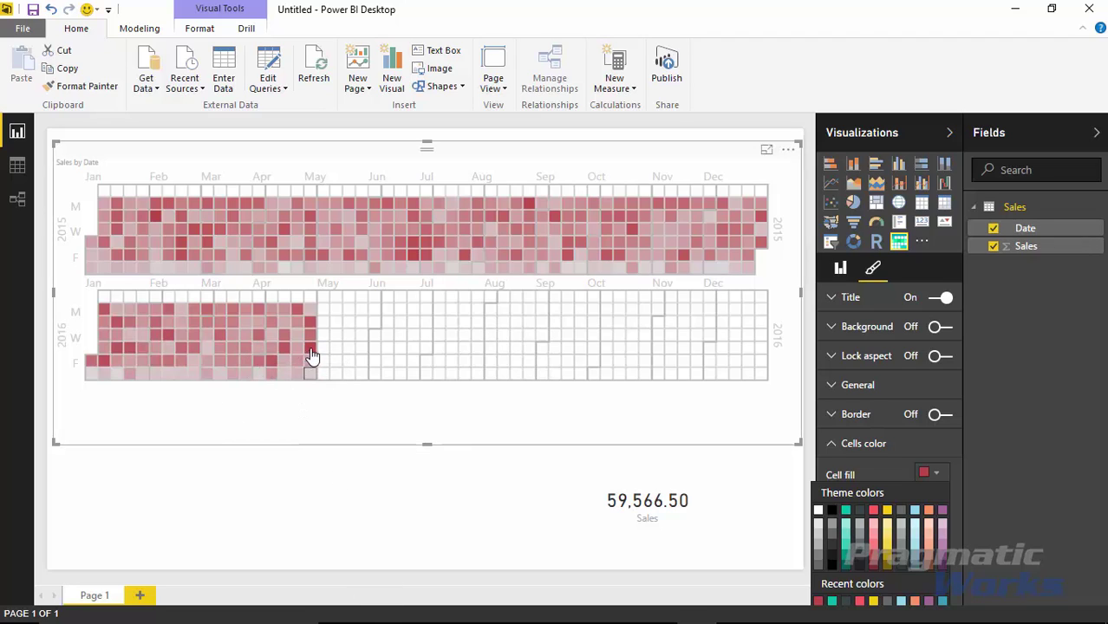
pyautogui.moveTo(310, 368)
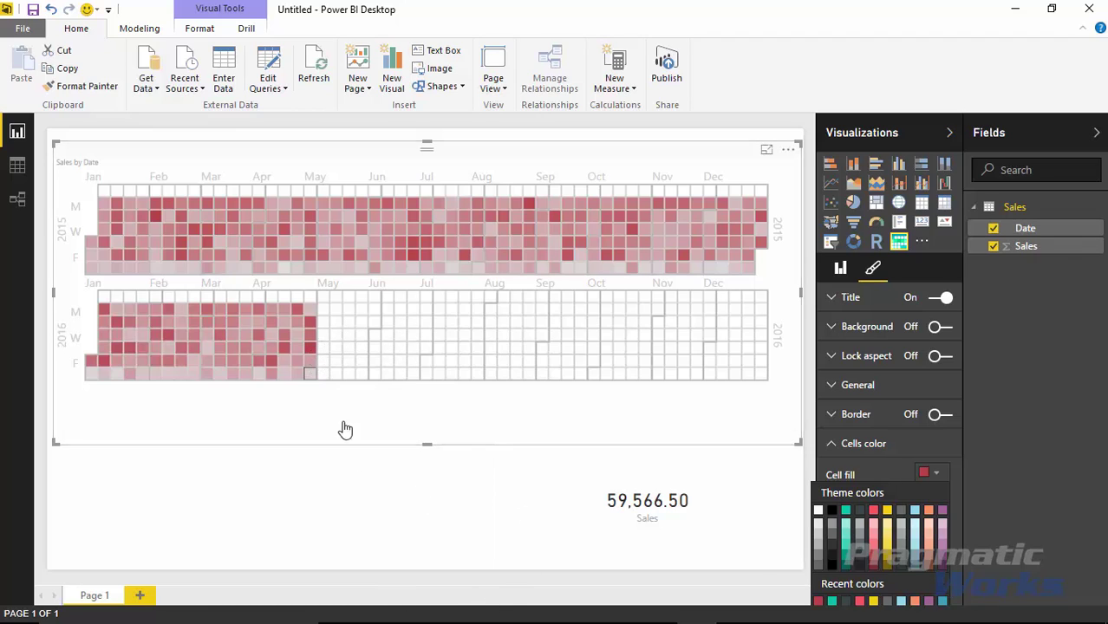
# Filter the Sales card to a November 2015 day so it shows 149,809.25.
pyautogui.click(383, 487)
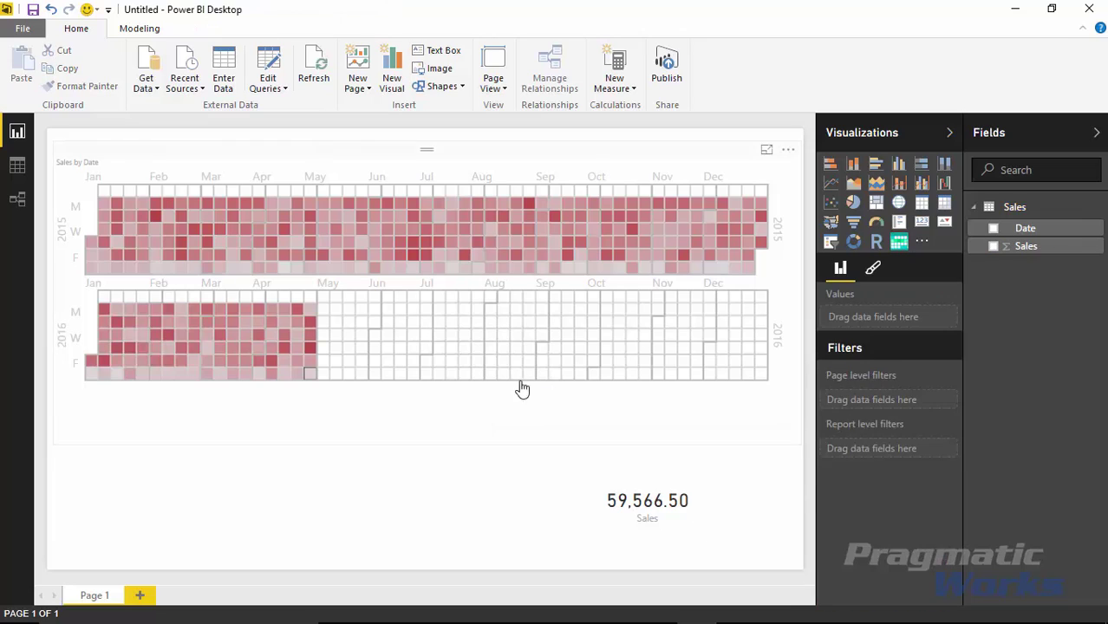
pyautogui.click(872, 270)
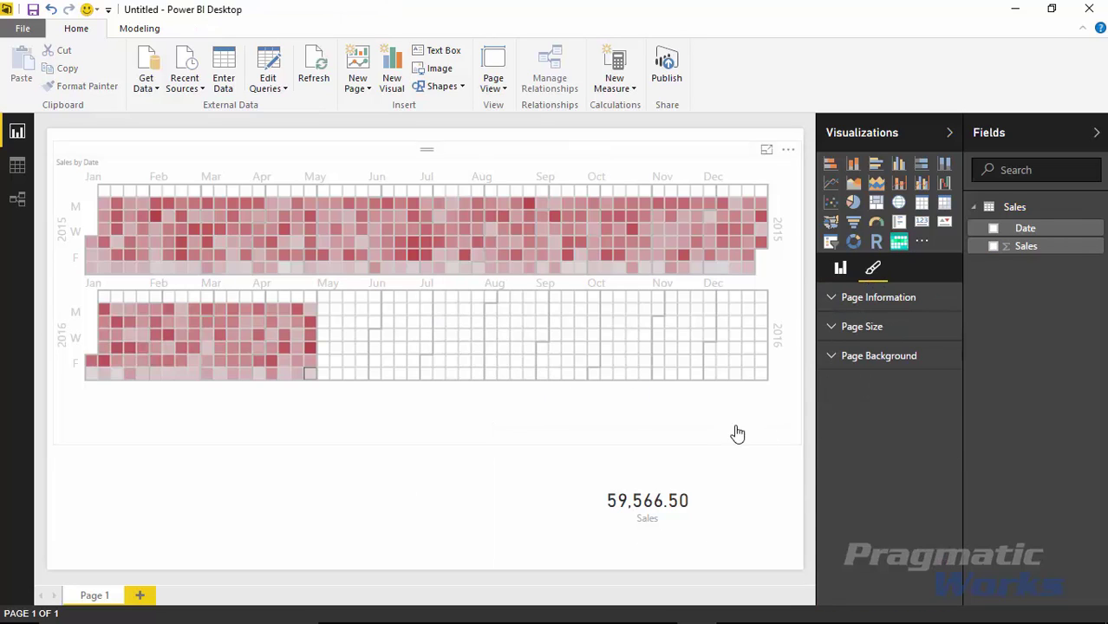
pyautogui.click(695, 311)
pyautogui.click(680, 251)
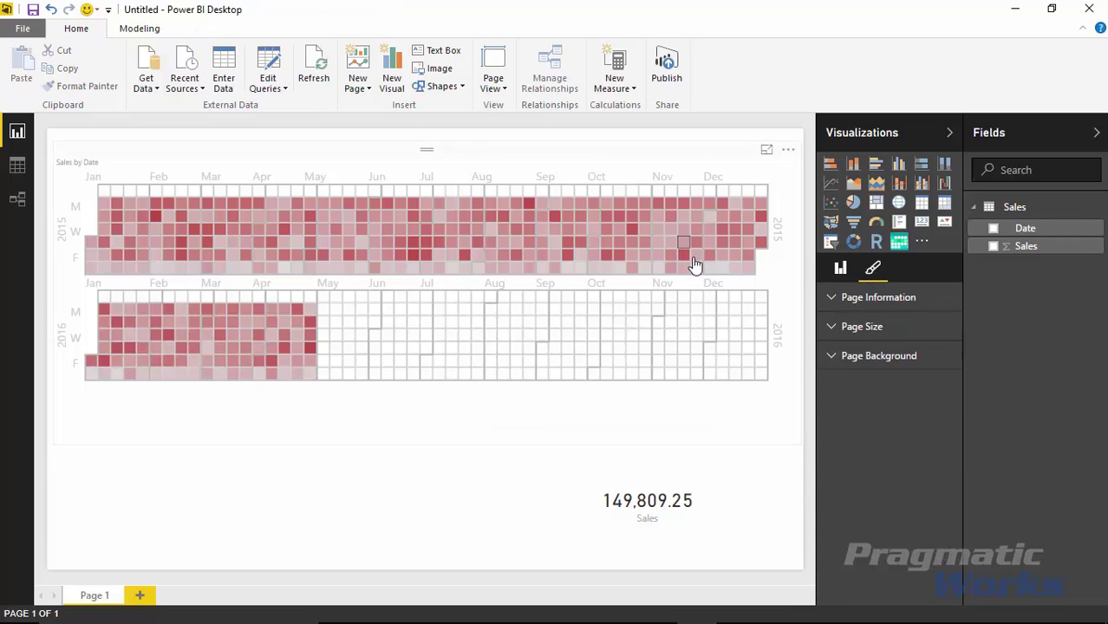
# Switch the calendar visual's border on, leaving Lock aspect off.
pyautogui.click(778, 245)
pyautogui.click(871, 271)
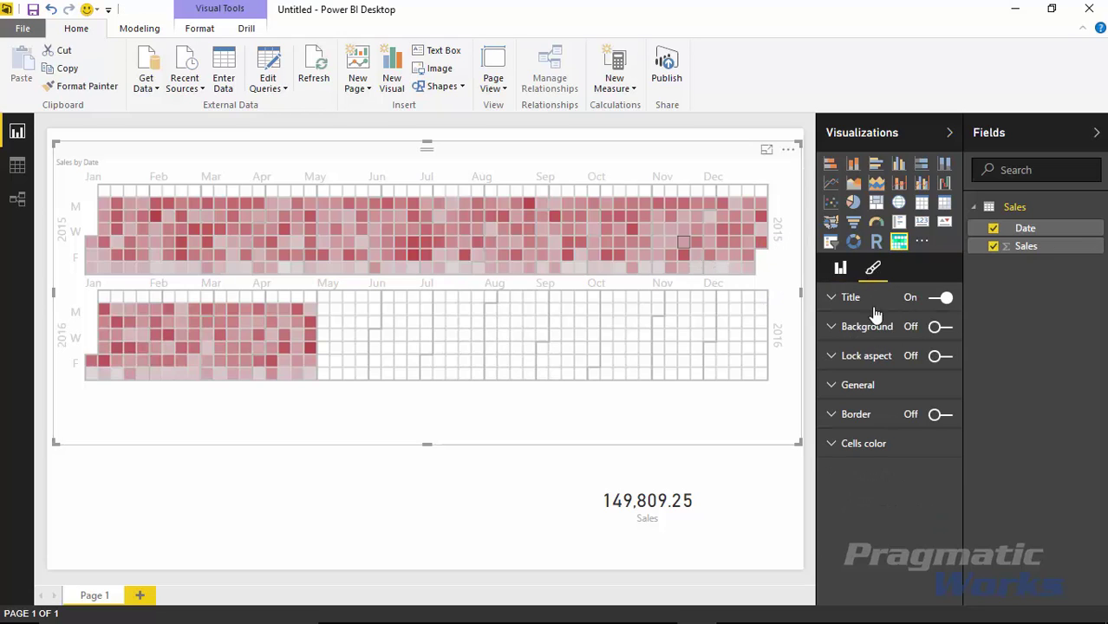
pyautogui.click(933, 414)
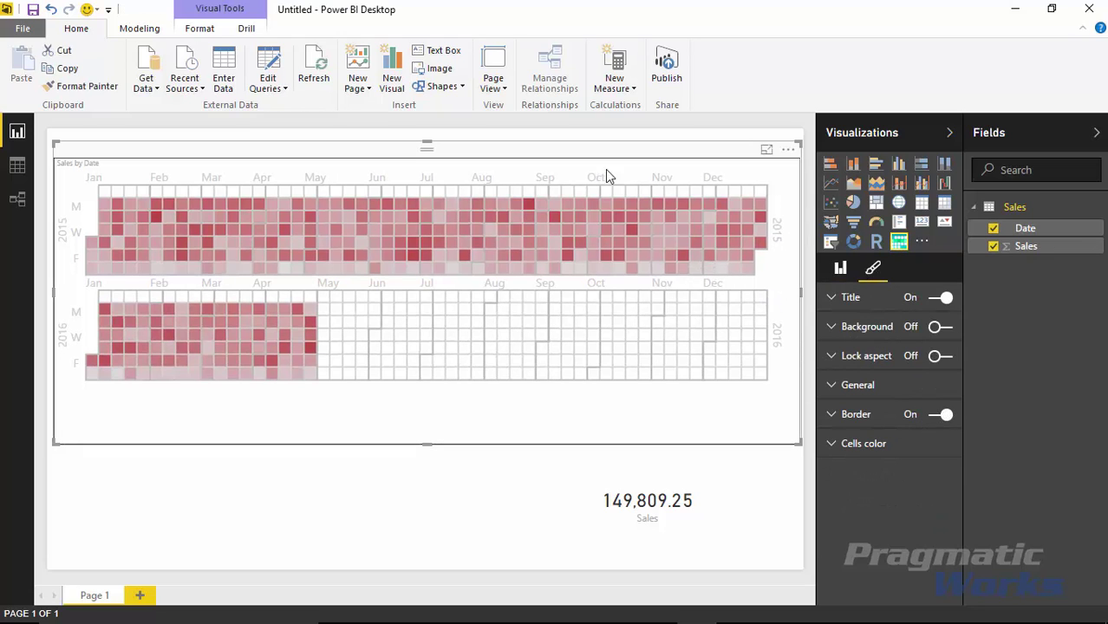
pyautogui.click(831, 387)
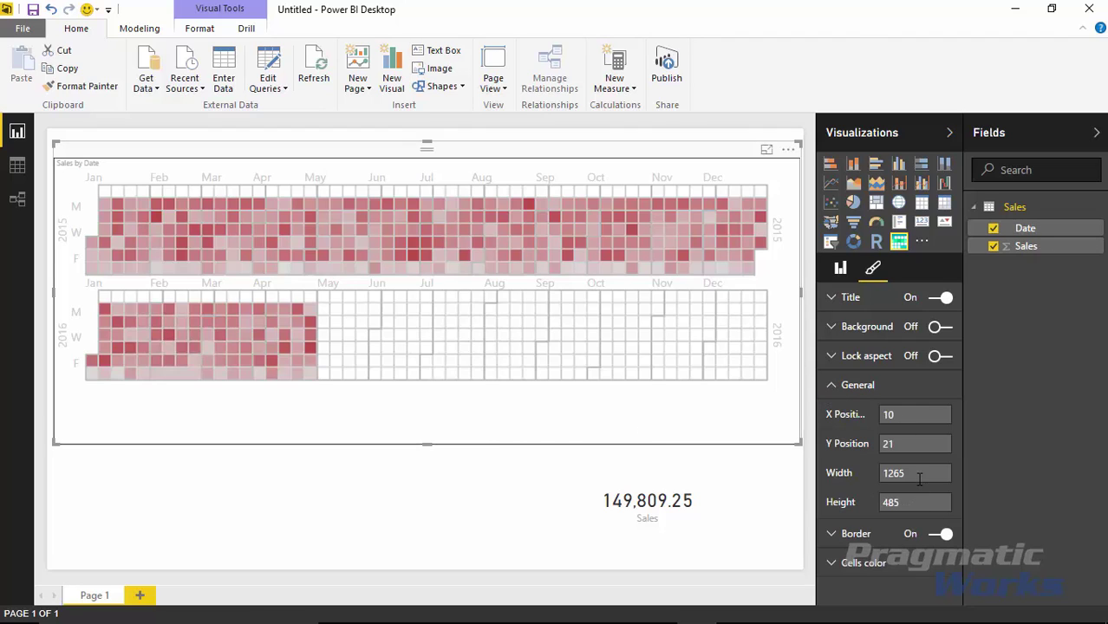
pyautogui.click(832, 399)
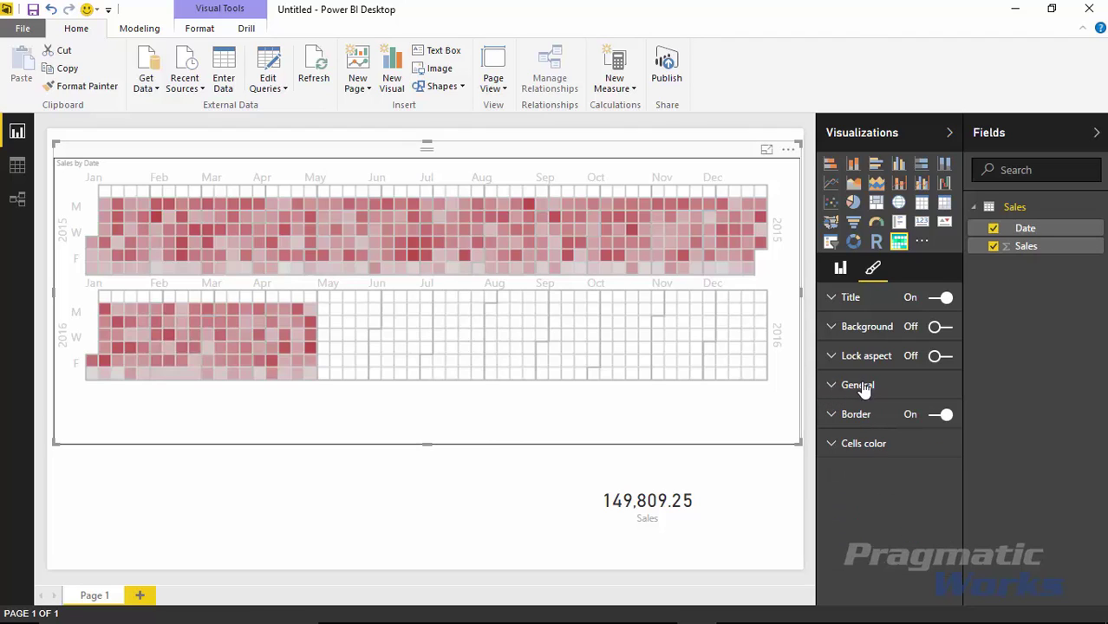
pyautogui.click(941, 358)
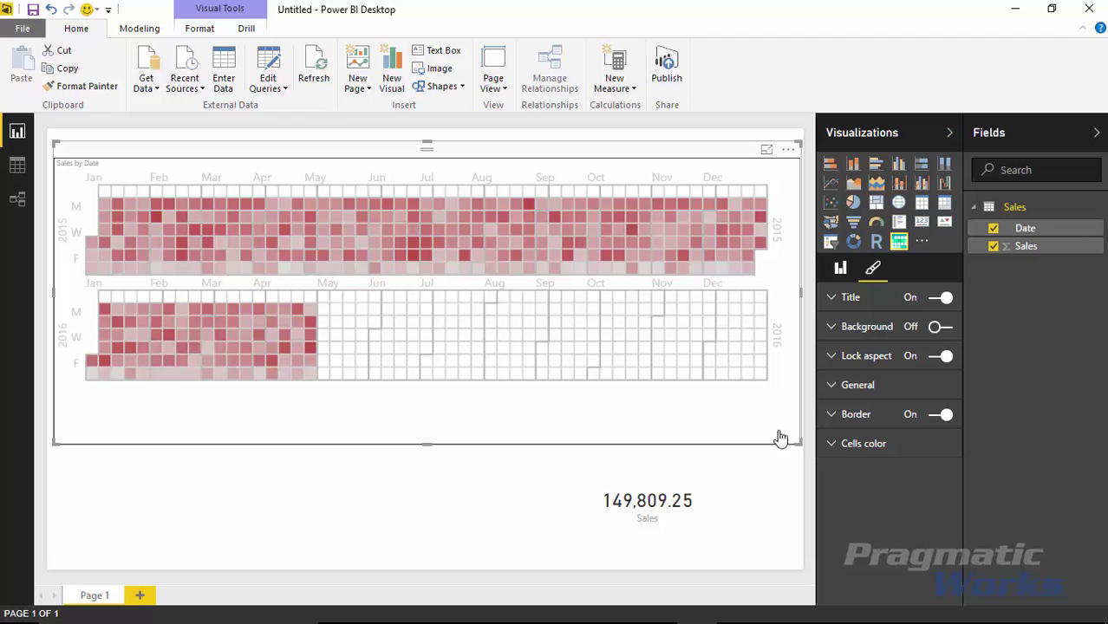
pyautogui.click(942, 357)
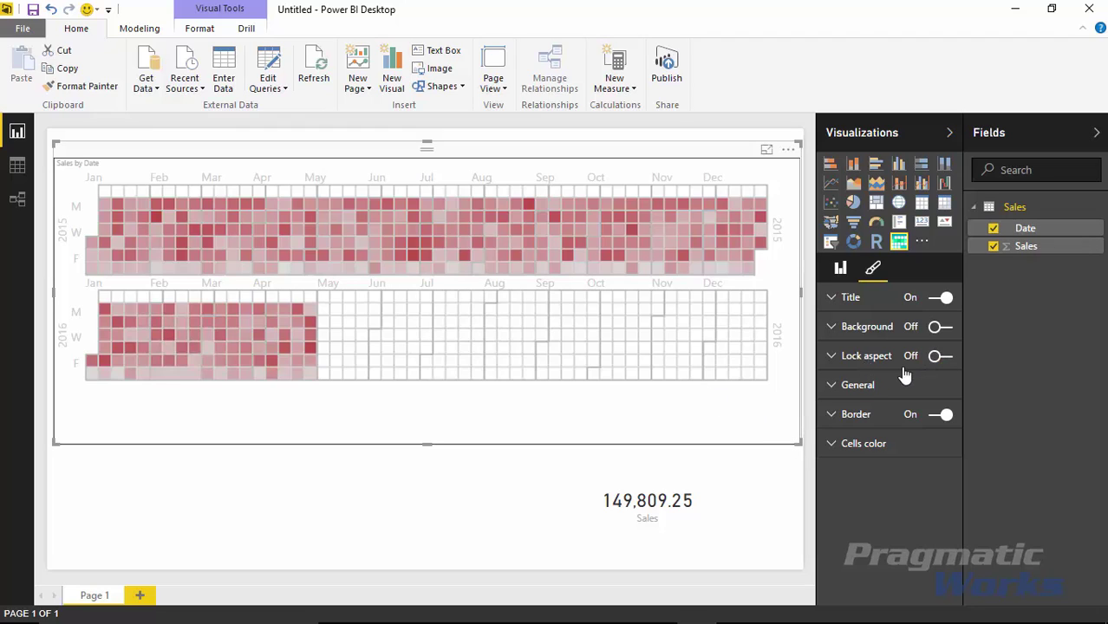
# Turn on a salmon background for the calendar visual with transparency at 79%.
pyautogui.click(939, 327)
pyautogui.click(832, 337)
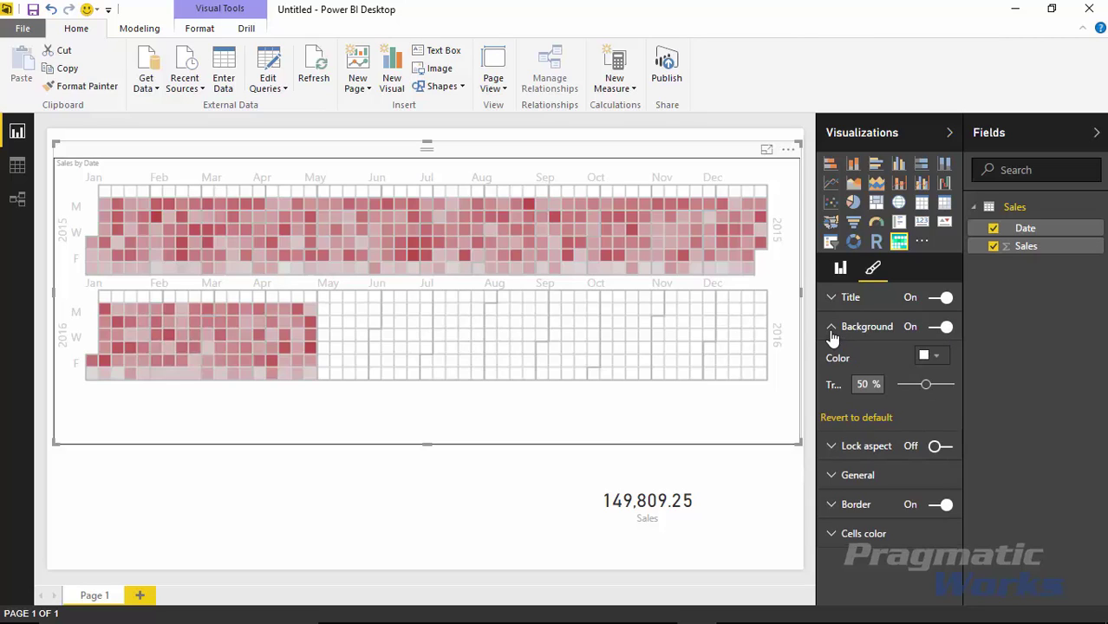
pyautogui.click(929, 355)
pyautogui.click(929, 406)
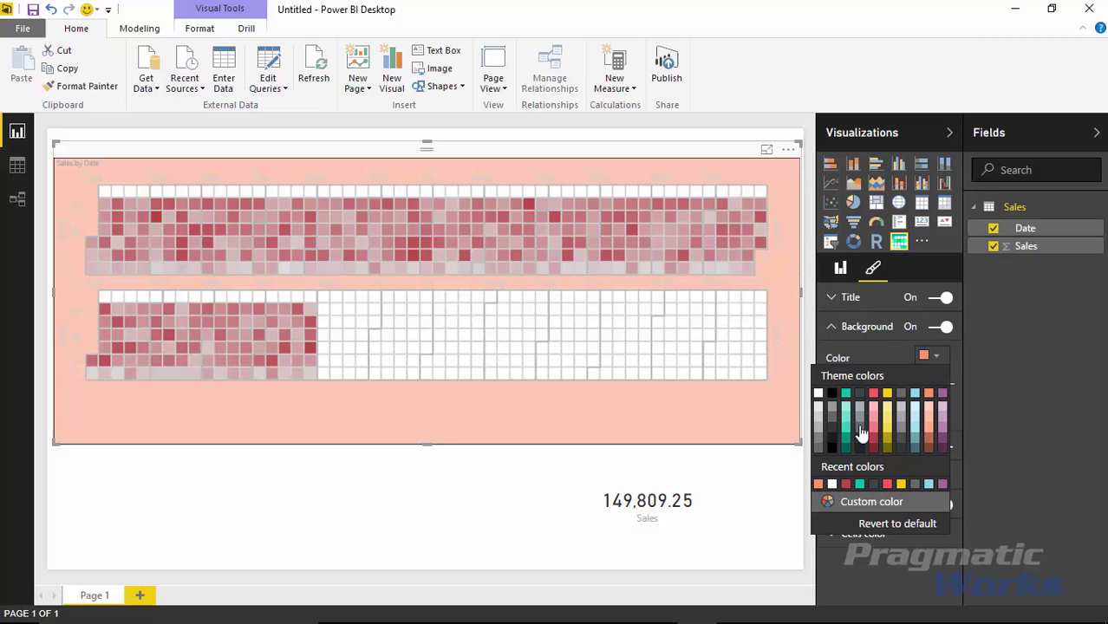
pyautogui.click(872, 329)
pyautogui.click(832, 334)
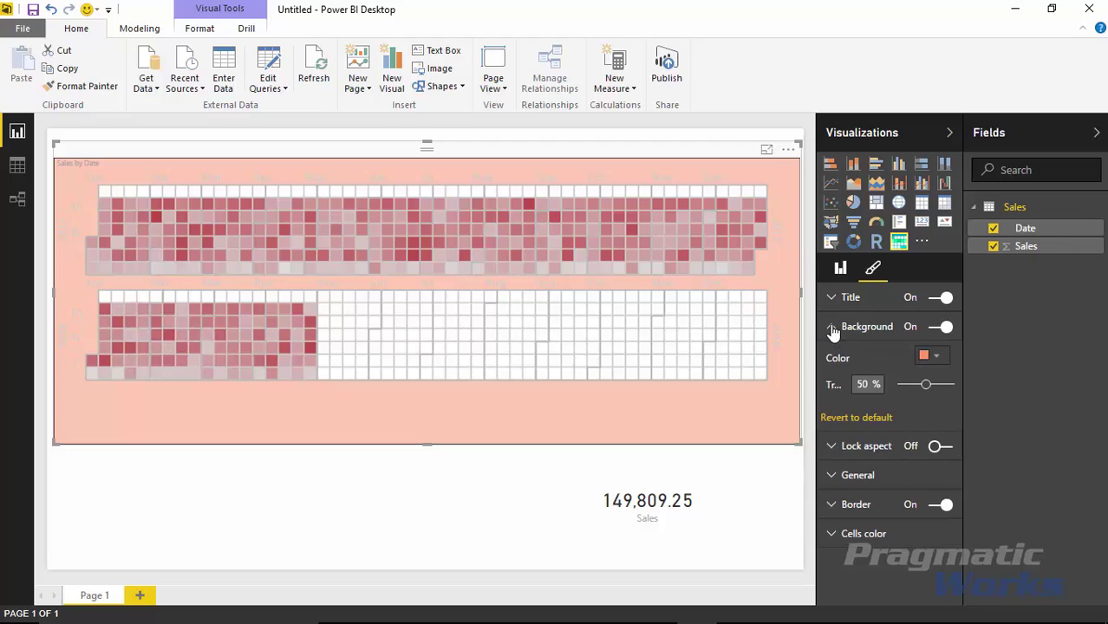
pyautogui.moveTo(929, 384); pyautogui.dragTo(943, 389)
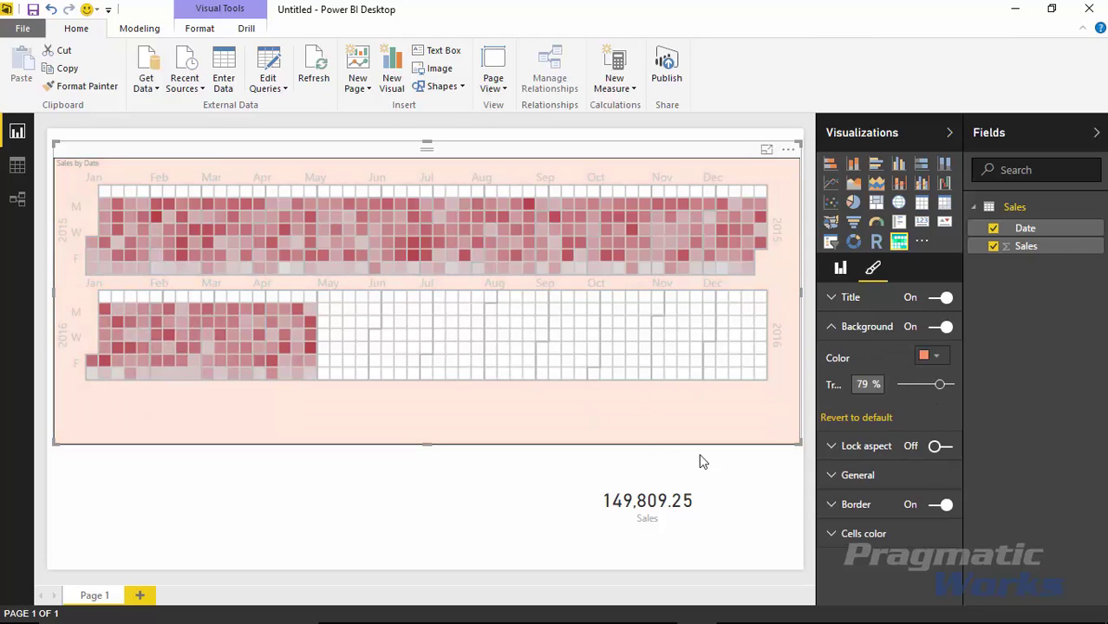
# Keep the title 'Sales by Date', set its size to 16 pt and centre it.
pyautogui.click(830, 299)
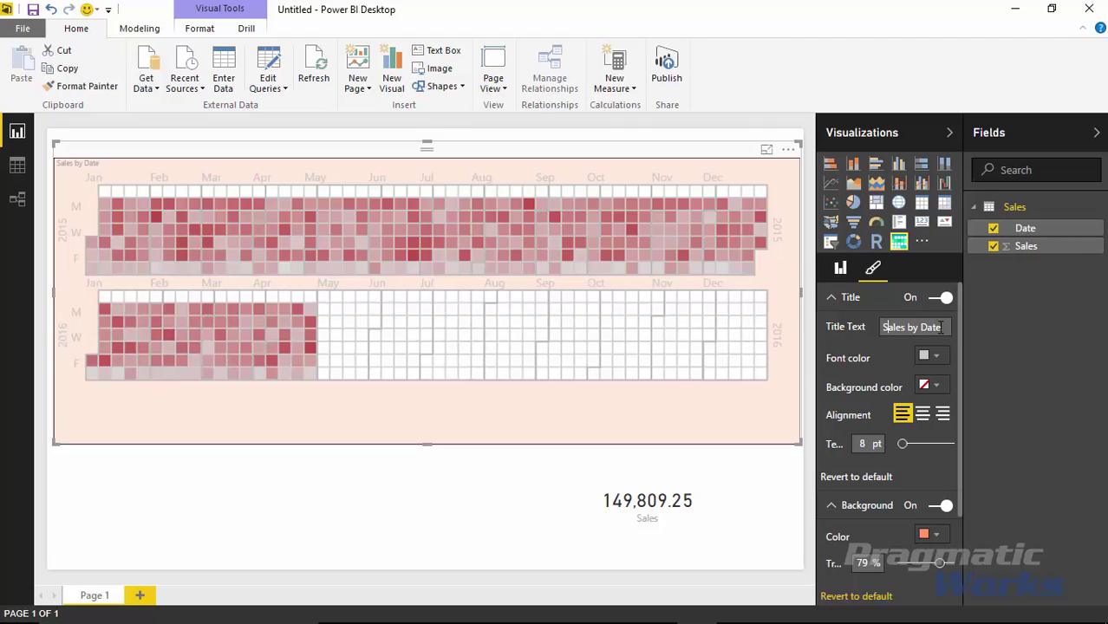
pyautogui.press('Right')
pyautogui.press('Return')
pyautogui.moveTo(901, 446); pyautogui.dragTo(915, 446)
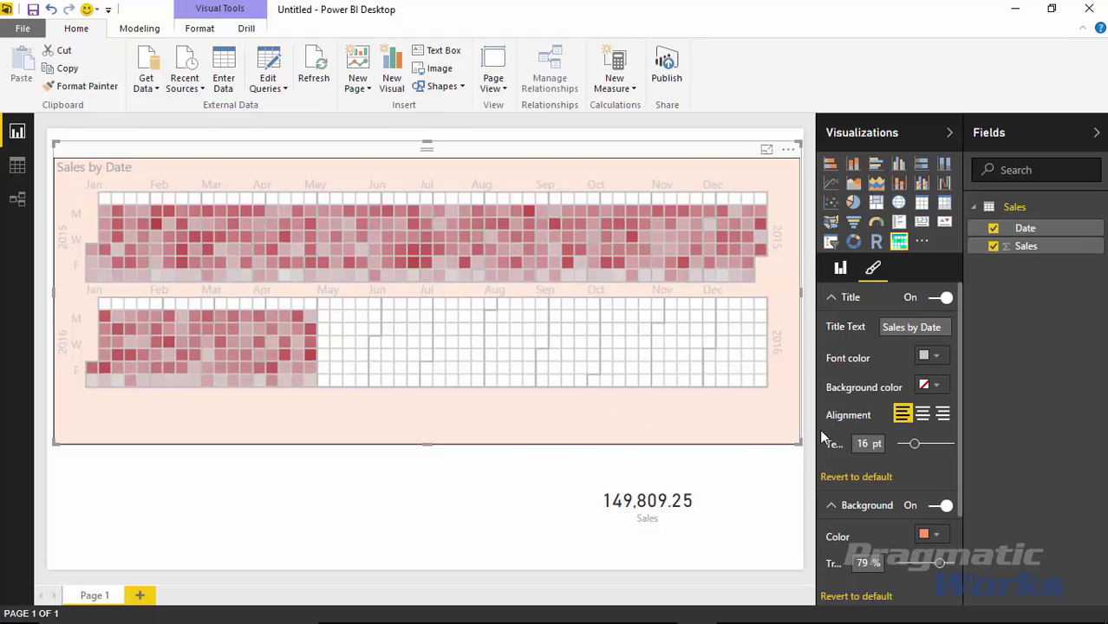
pyautogui.click(923, 414)
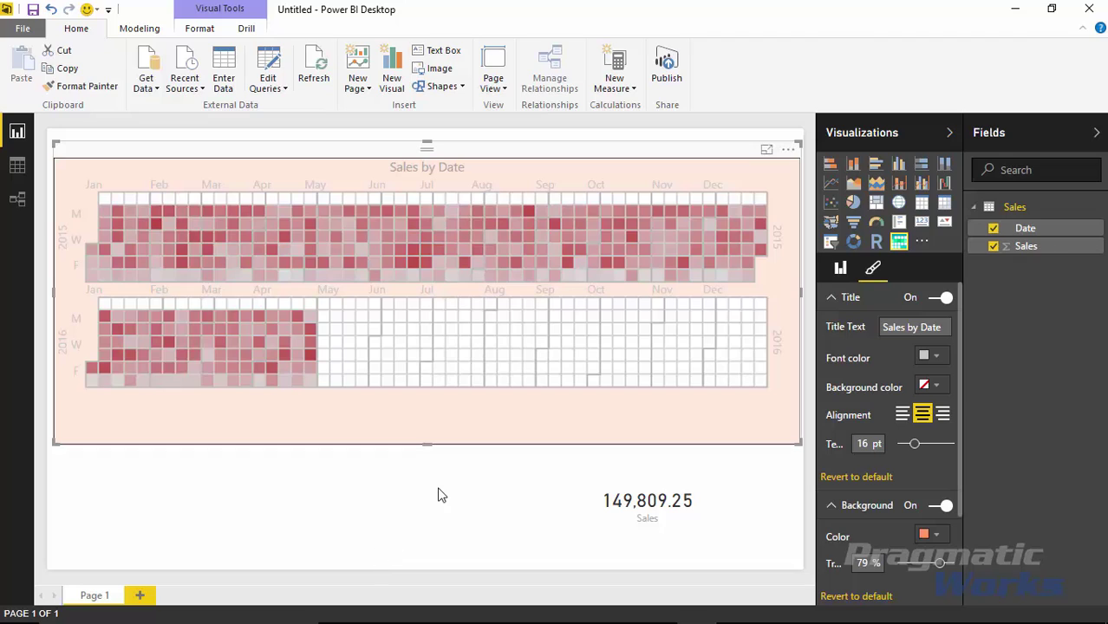
pyautogui.click(834, 304)
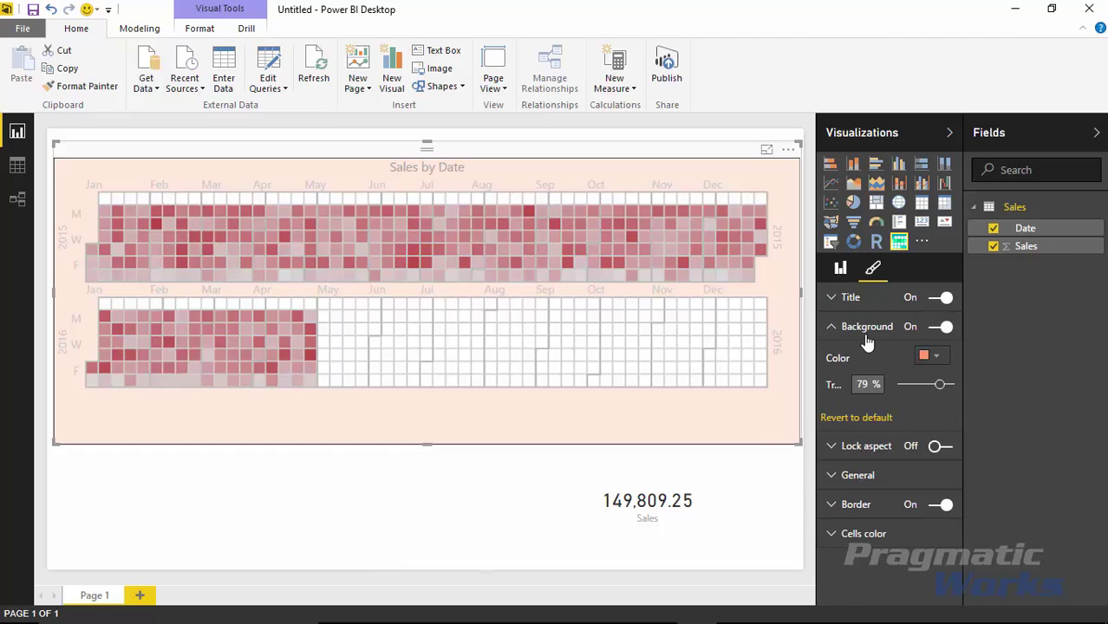
pyautogui.click(832, 326)
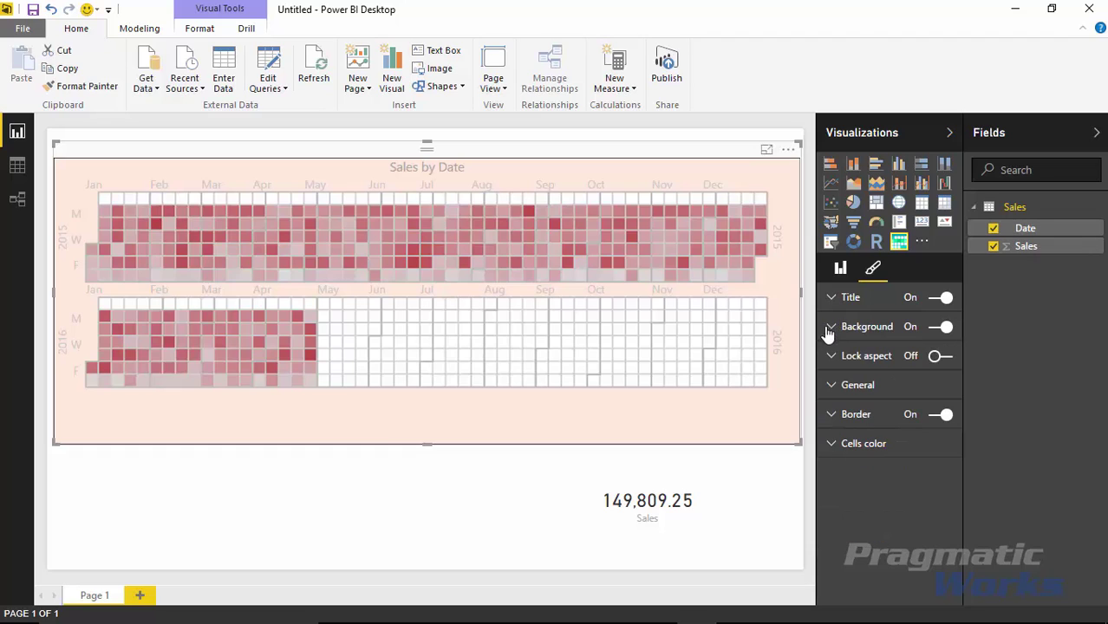